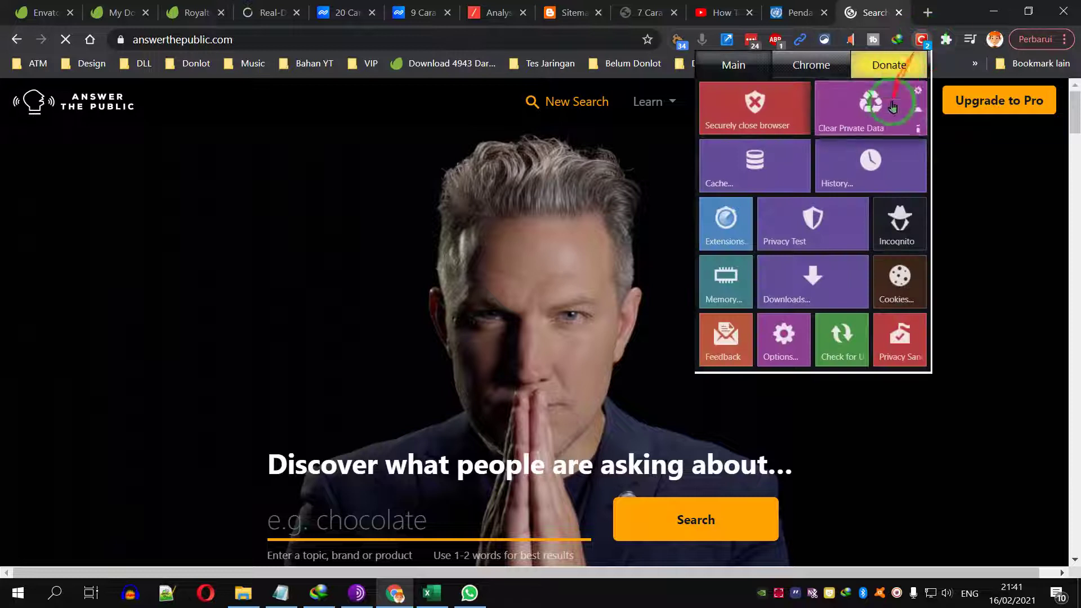
Clear the browser's private data with the Click&Clean extension, then return to the AnswerThePublic page.
left_click(879, 104)
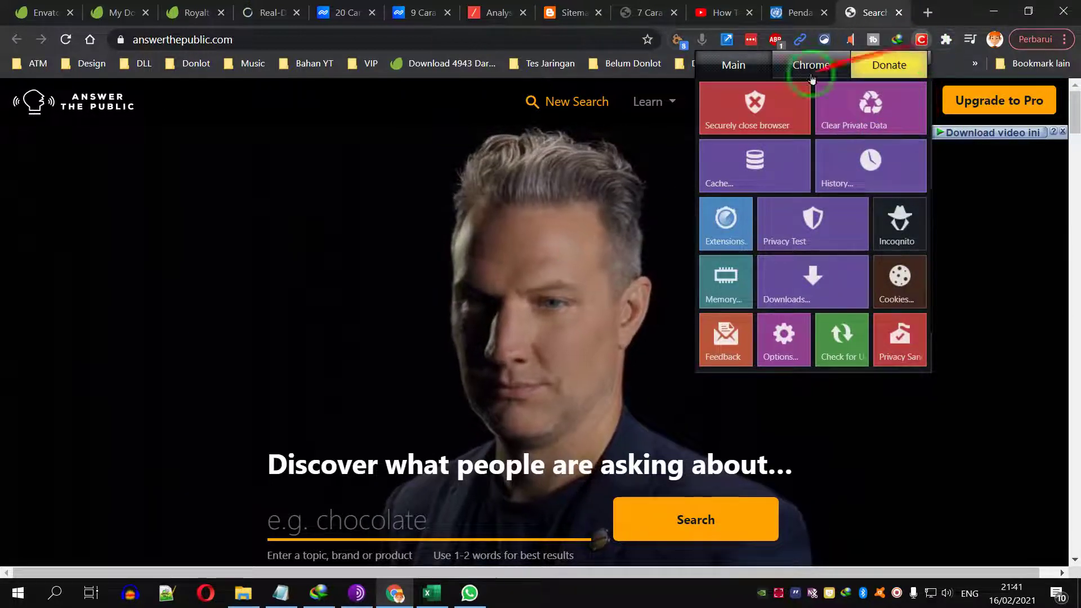
left_click(154, 454)
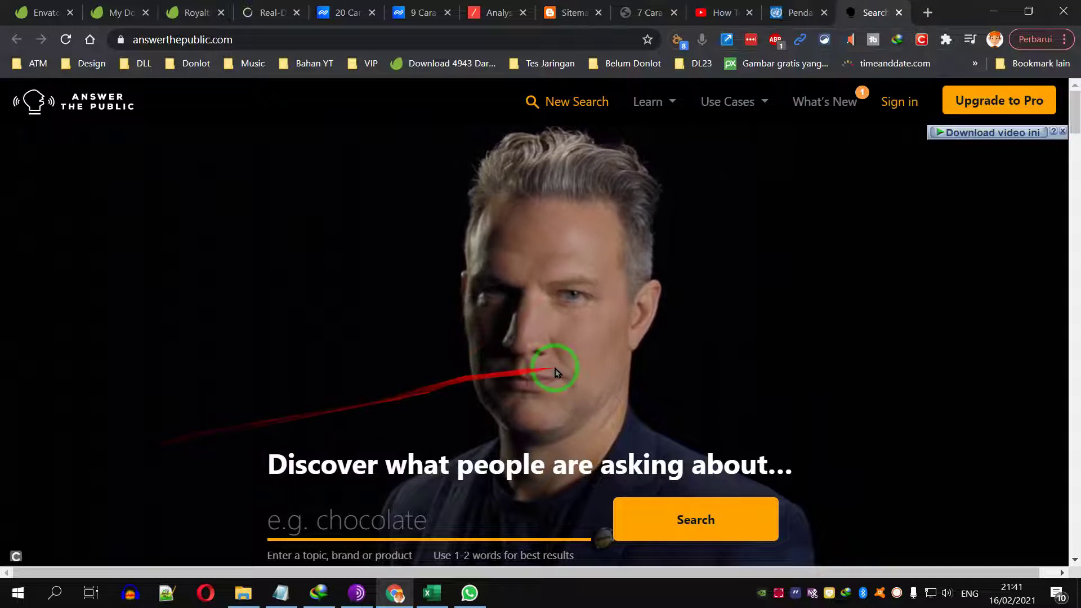
Try searching AnswerThePublic for diet, with United Kingdom and English as the region and language.
scroll(554, 372, "down", 1)
left_click(343, 450)
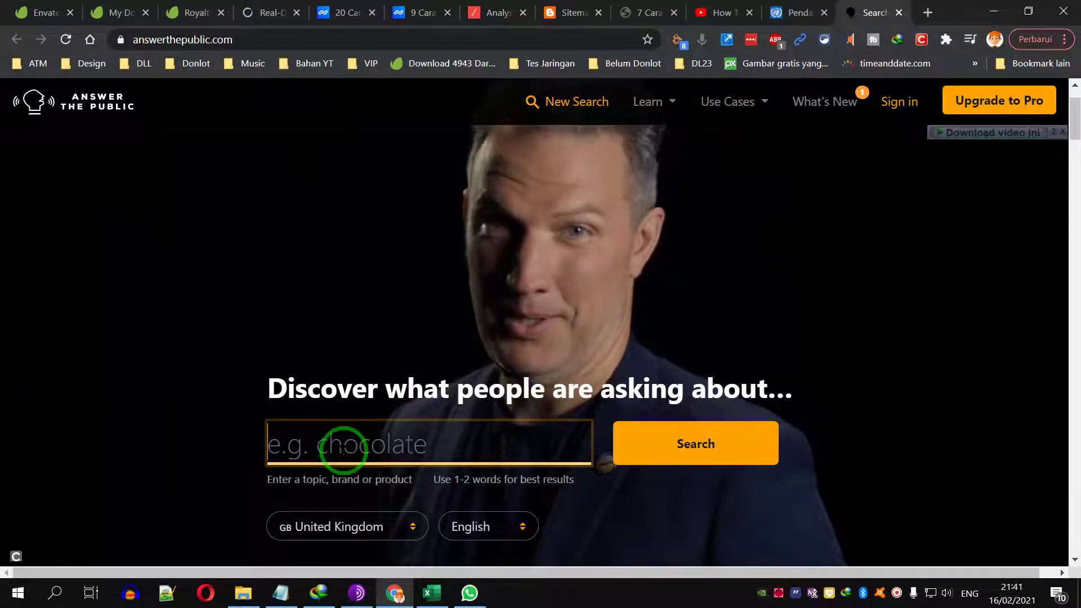
type("diet")
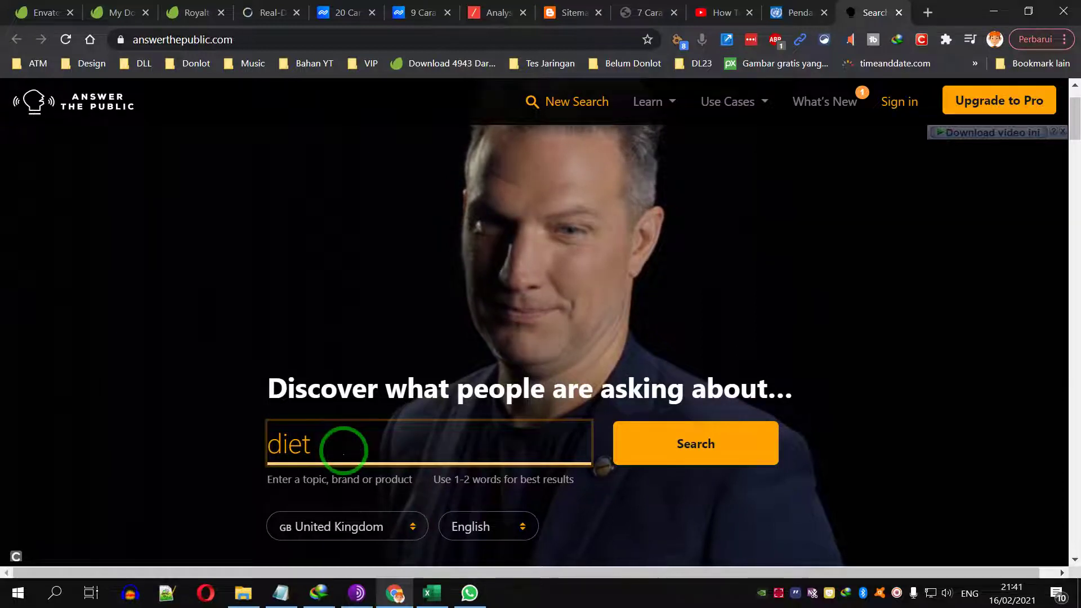
left_click(685, 439)
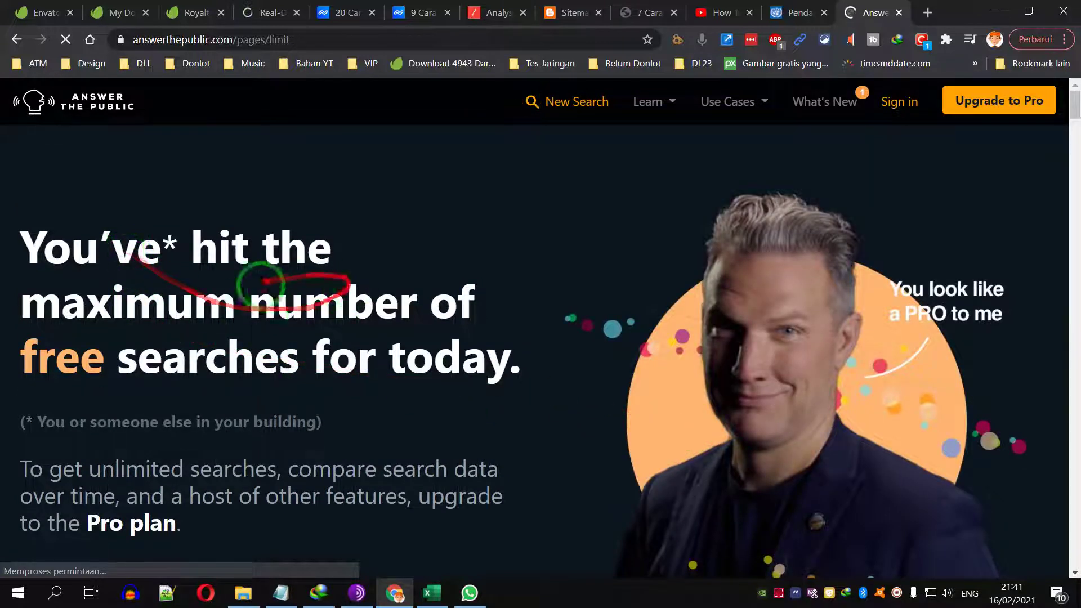
Read the search limit page, then close the AnswerThePublic tab and minimize the browser.
left_click_drag(60, 266, 475, 309)
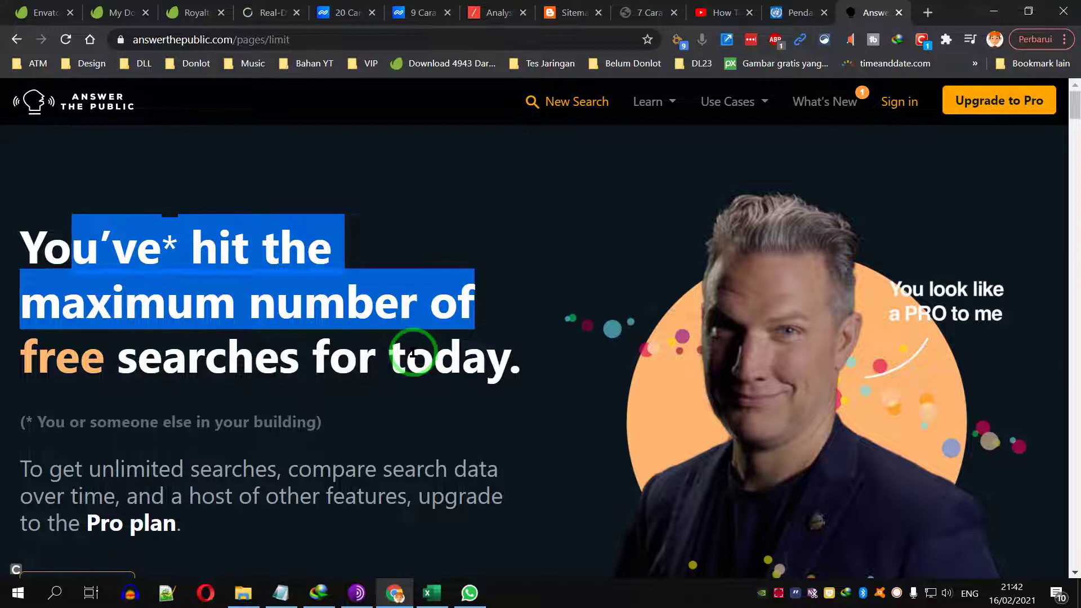
left_click(414, 354)
scroll(434, 357, "down", 4)
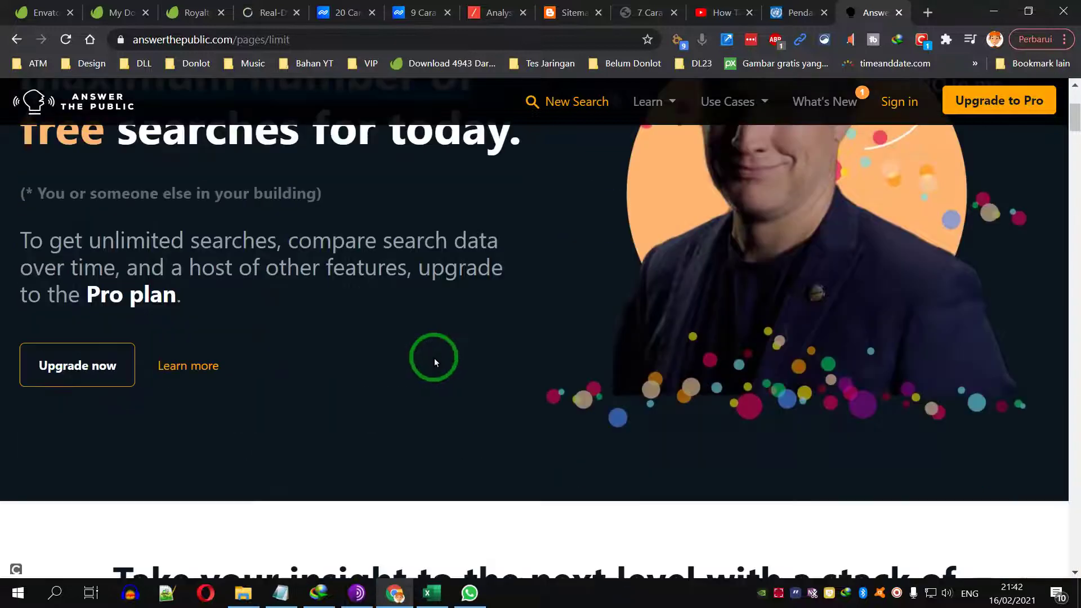
left_click(900, 12)
left_click(994, 11)
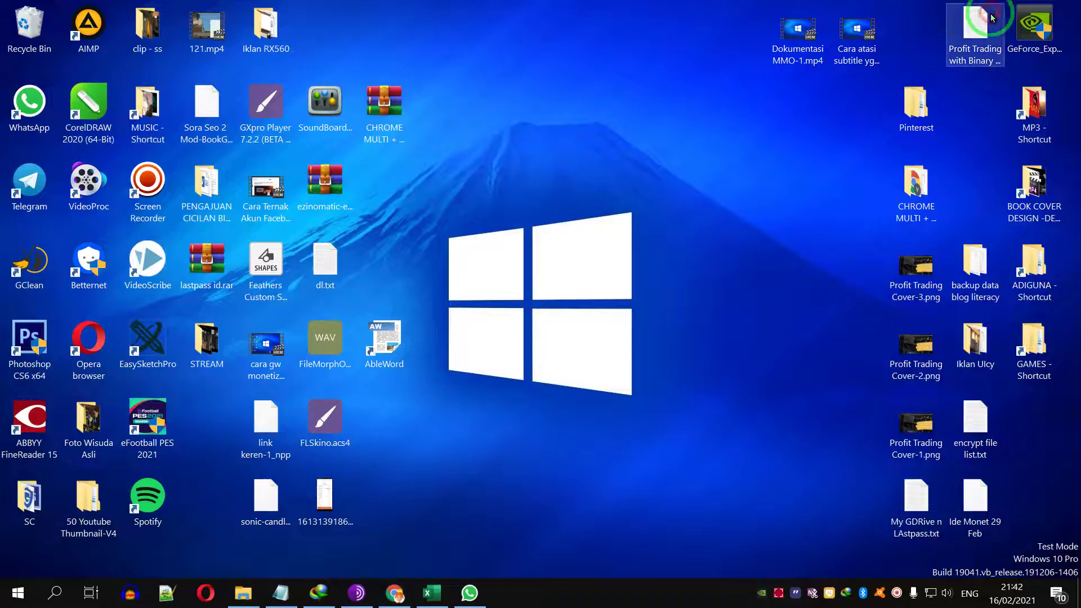
Switch to Tor Browser and search DuckDuckGo for answer the public.
left_click(360, 592)
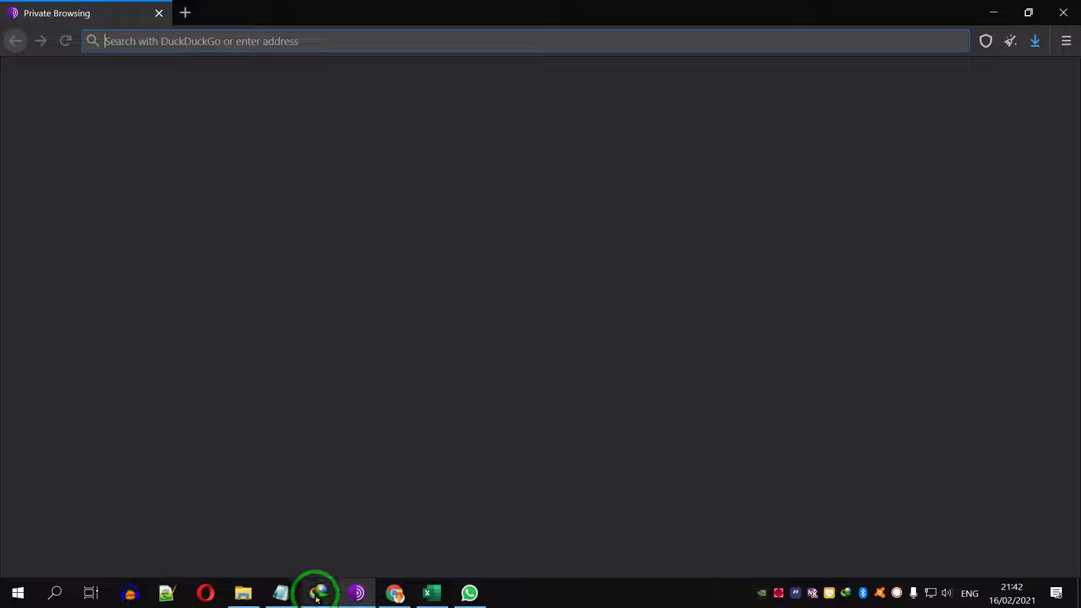
mouse_move(318, 592)
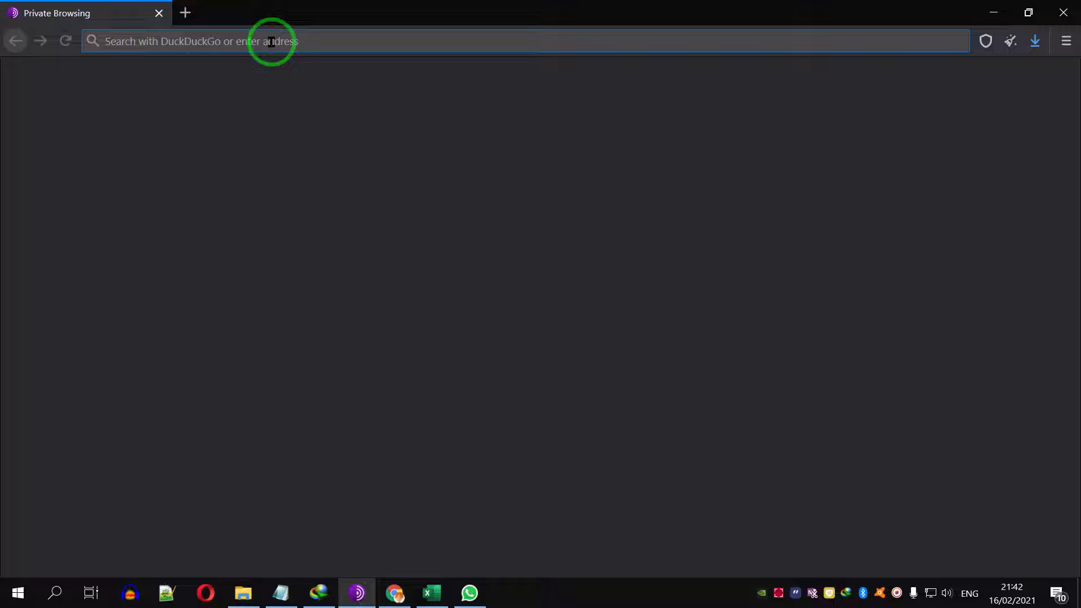
type("nswer the public")
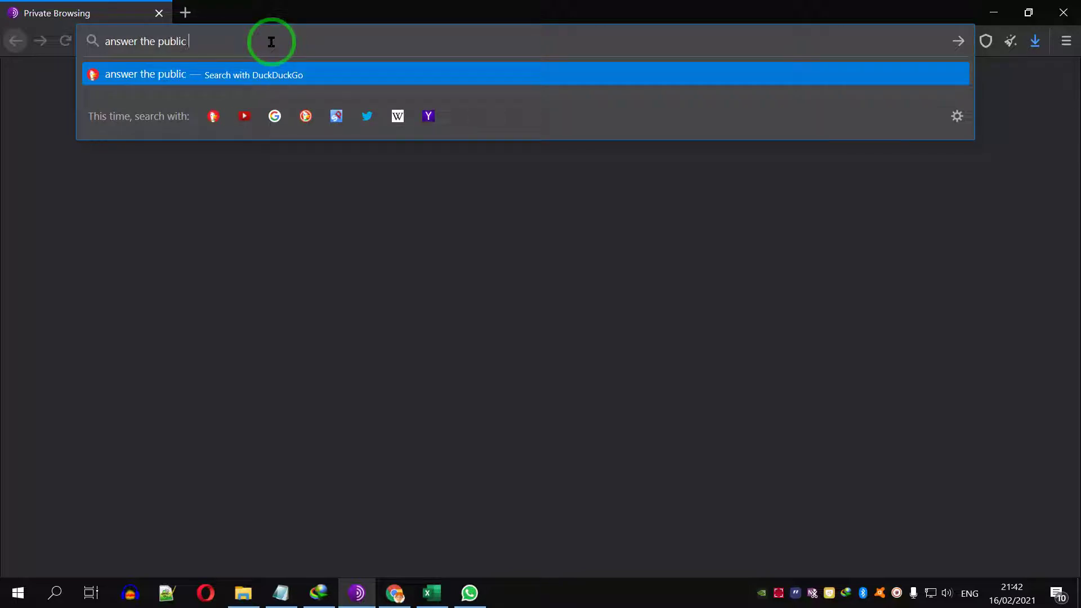
key("Return")
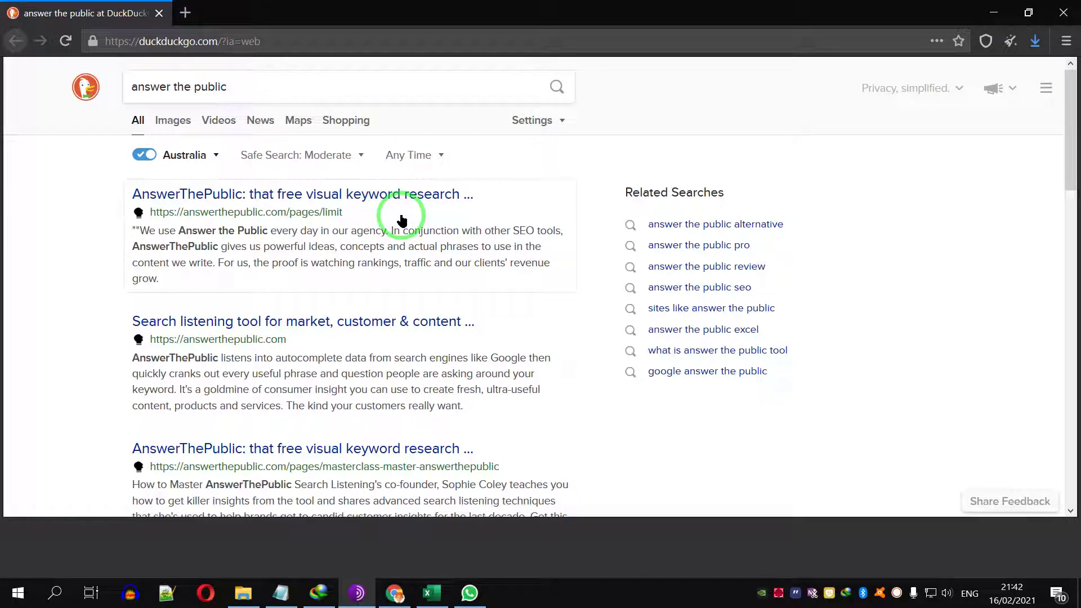
Look through the countries available in the search results' region filter.
left_click(198, 160)
left_click_drag(207, 236, 233, 272)
scroll(234, 272, "down", 3)
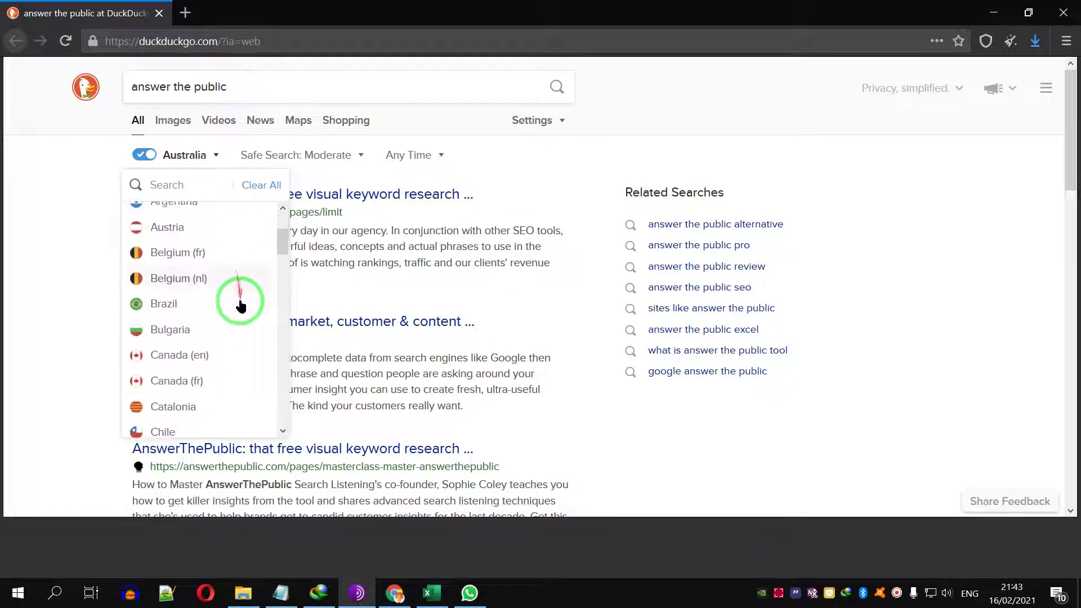
scroll(258, 340, "down", 3)
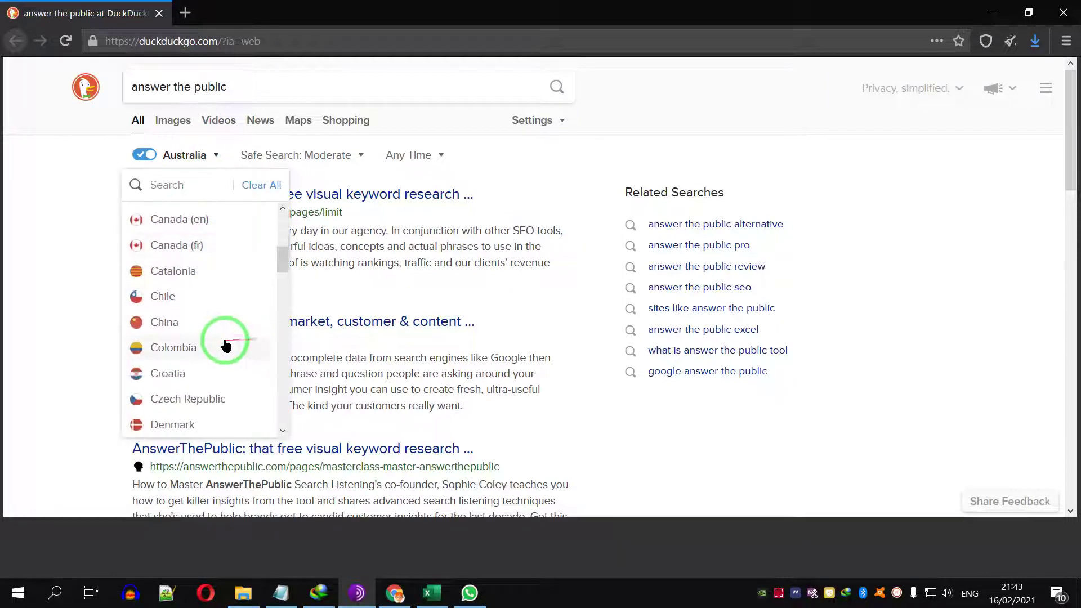
scroll(253, 330, "down", 3)
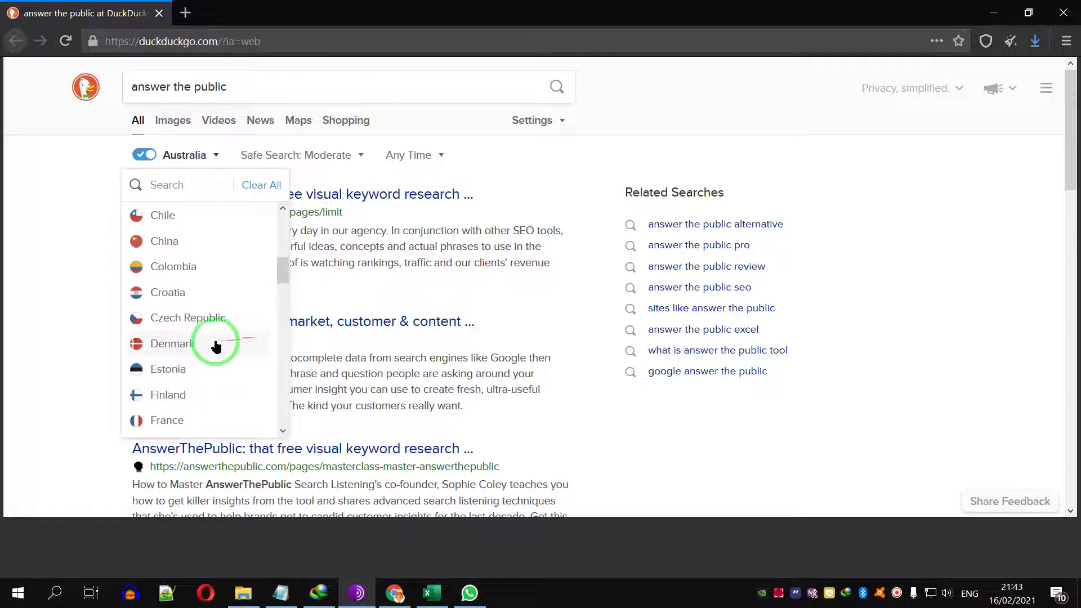
scroll(225, 332, "down", 3)
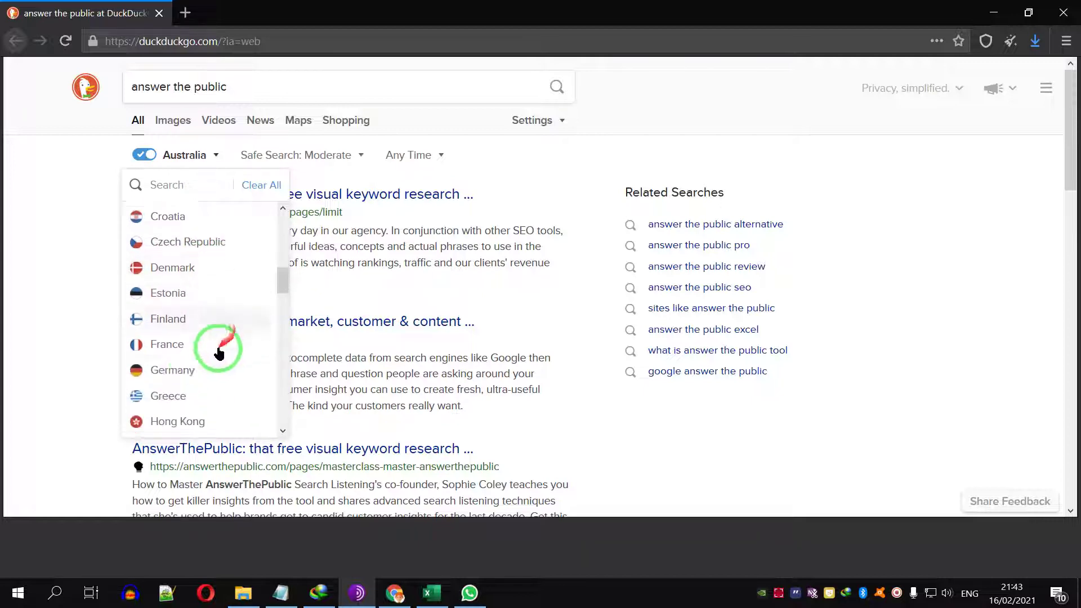
Open the answerthepublic.com home page and search for diet plan, keeping United Kingdom and English.
left_click(169, 340)
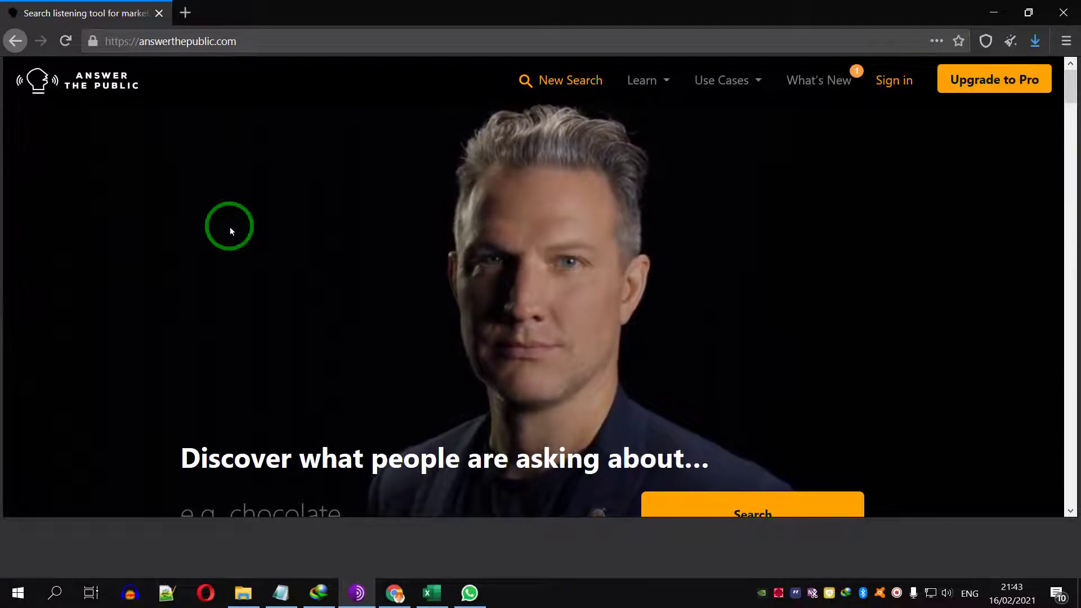
scroll(523, 314, "down", 3)
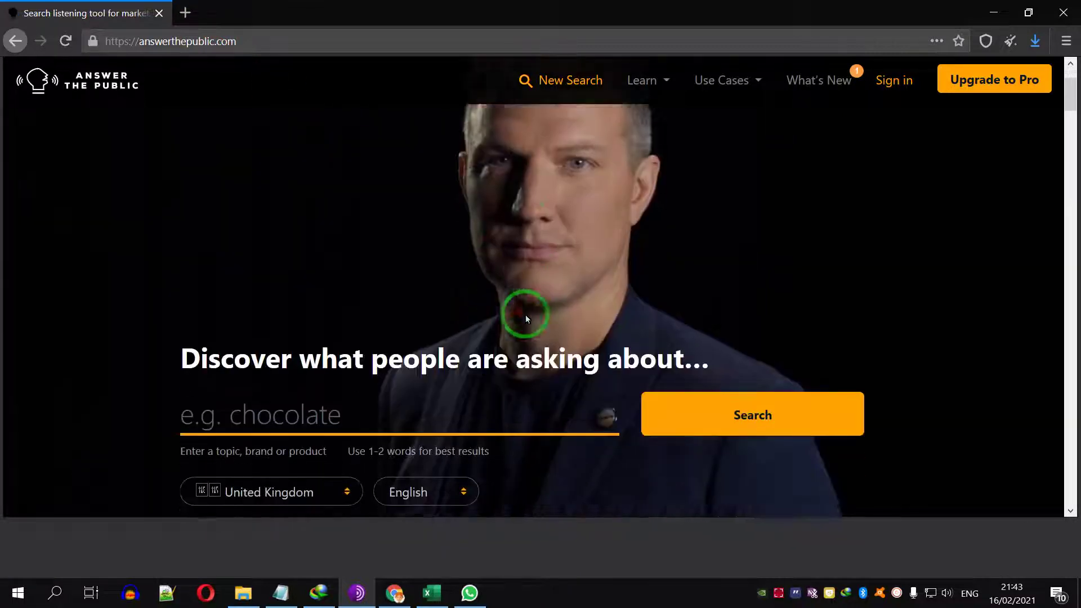
scroll(231, 353, "up", 3)
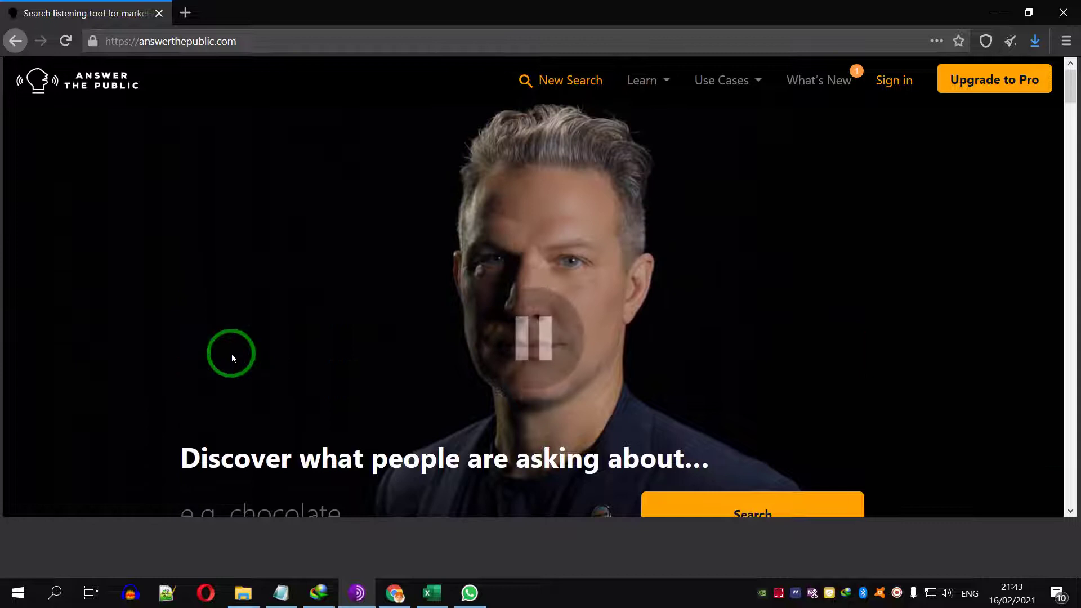
scroll(496, 366, "down", 4)
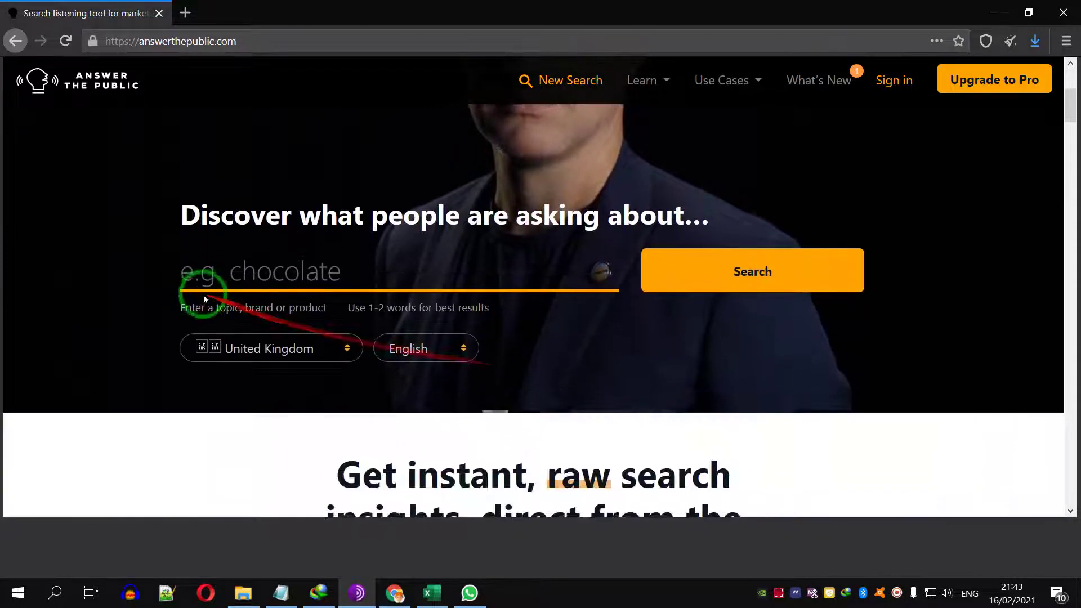
left_click(253, 284)
type("diet plan")
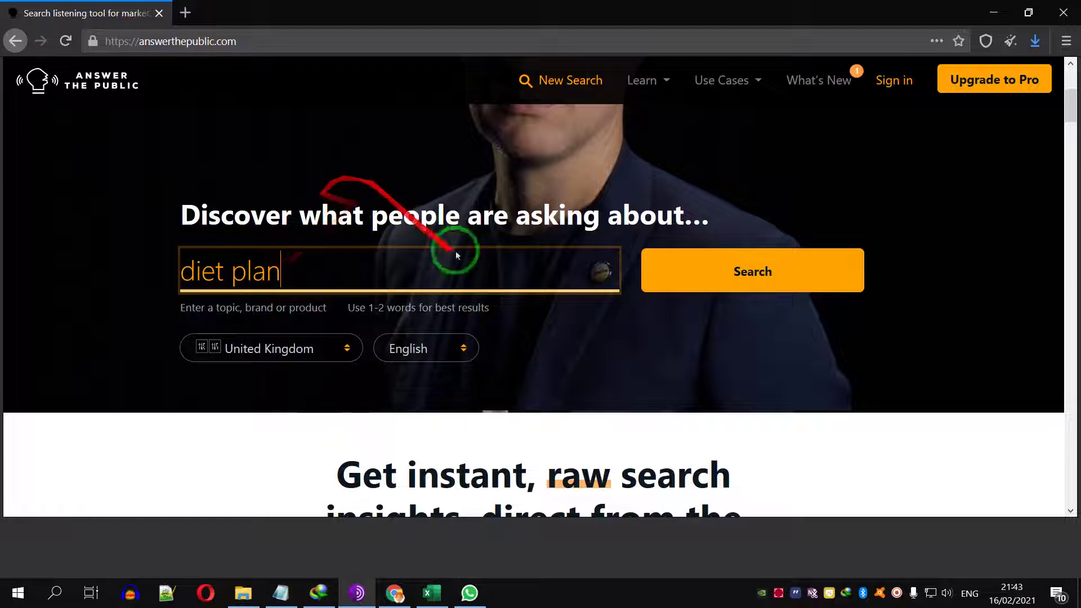
left_click(720, 271)
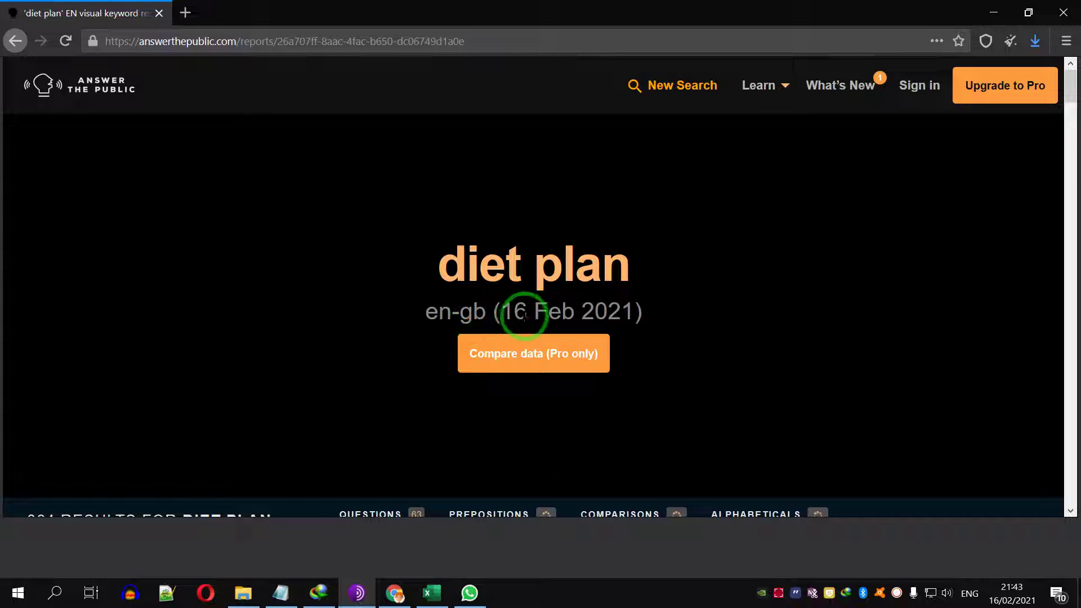
Examine the questions visualisation in the diet plan report, including its who, when, why and can branches.
scroll(699, 289, "down", 5)
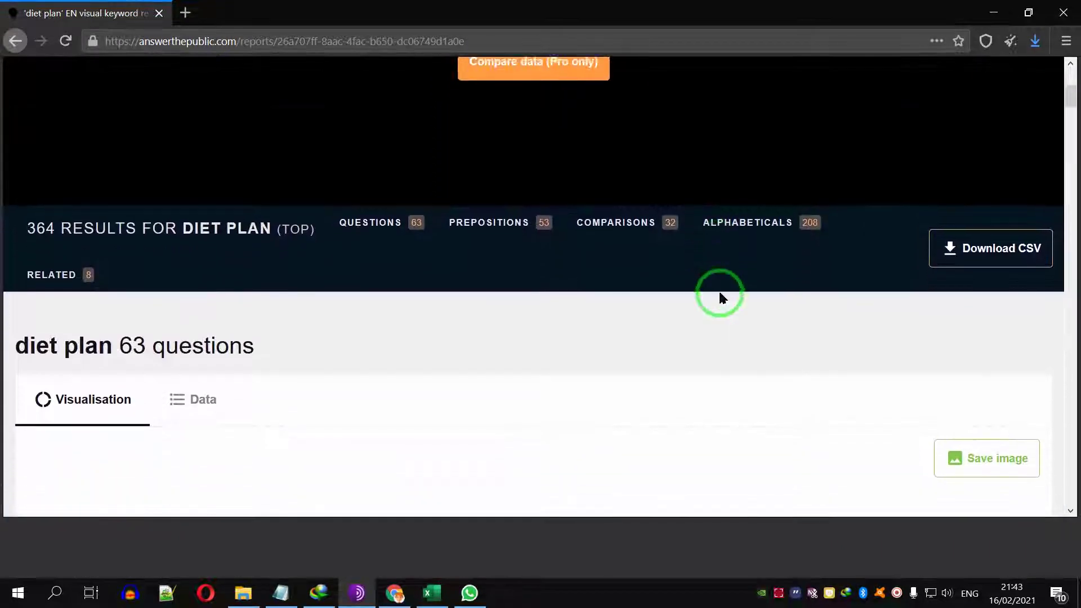
scroll(719, 291, "down", 4)
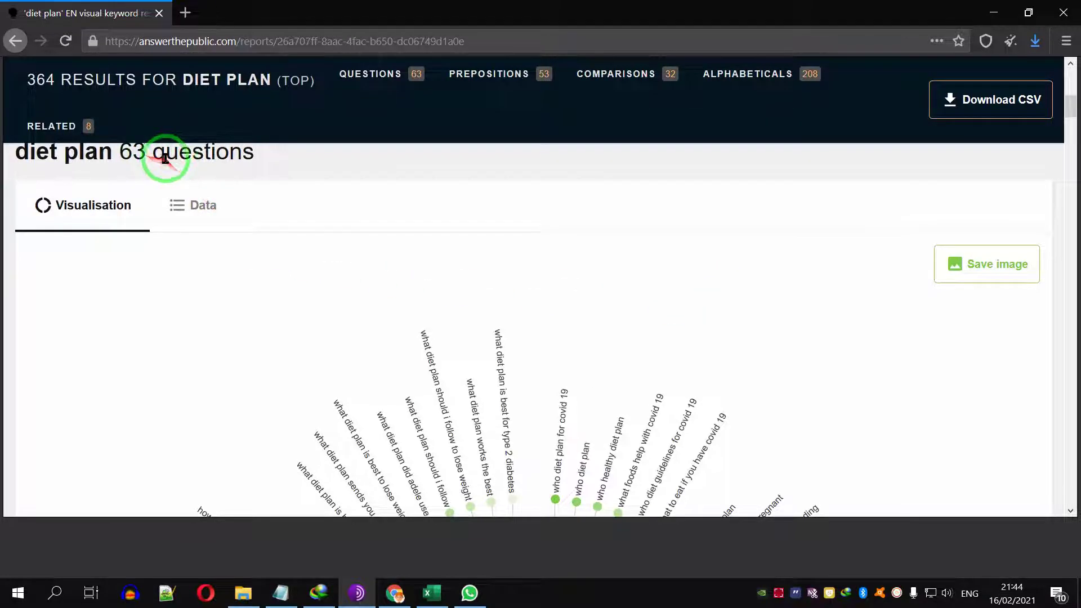
scroll(650, 230, "down", 7)
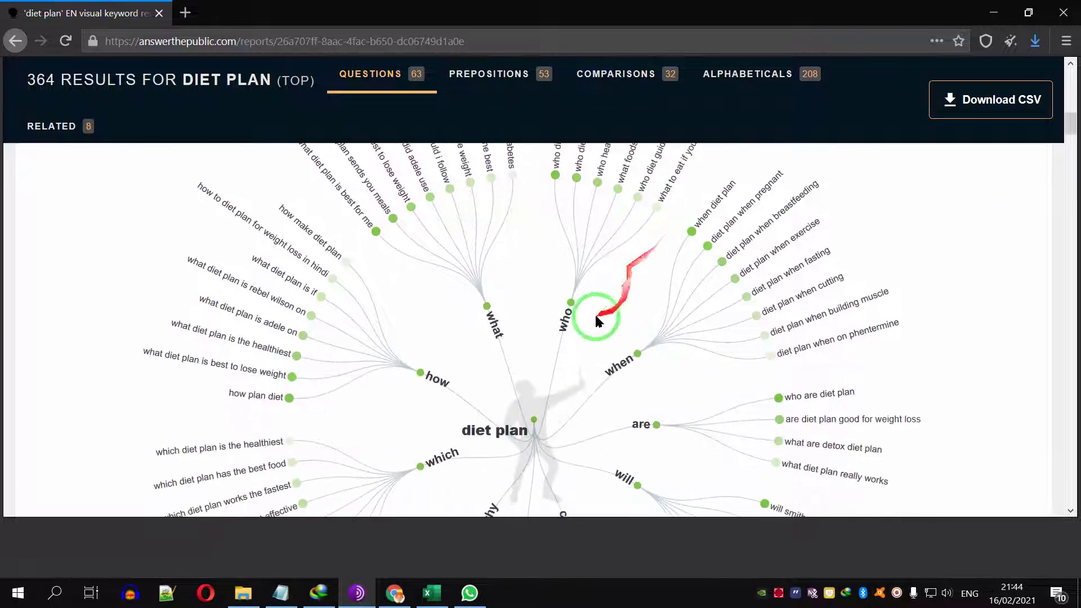
scroll(707, 369, "down", 2)
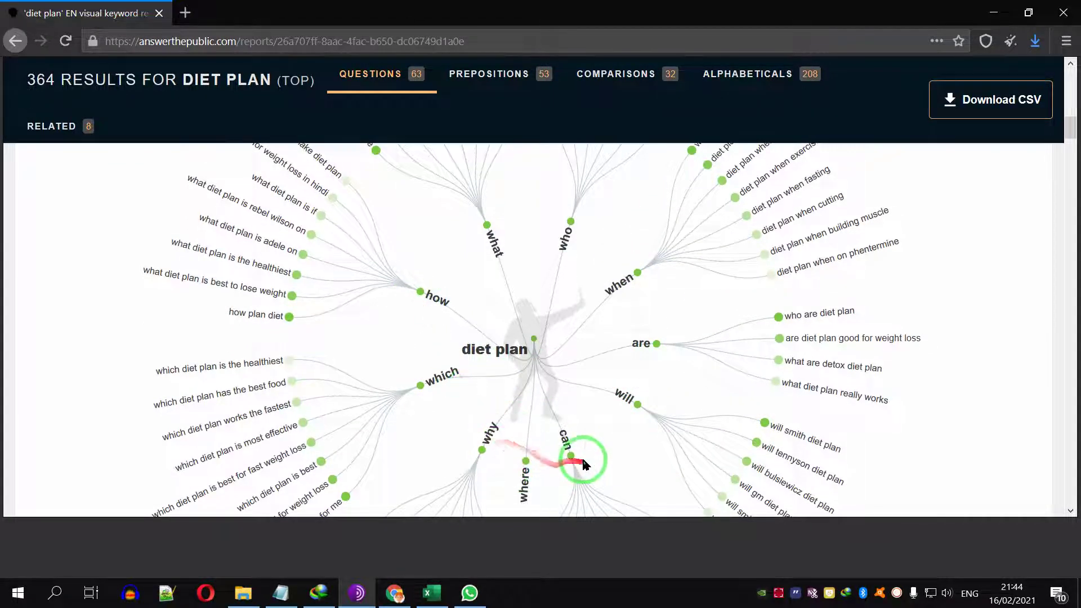
scroll(531, 265, "down", 6)
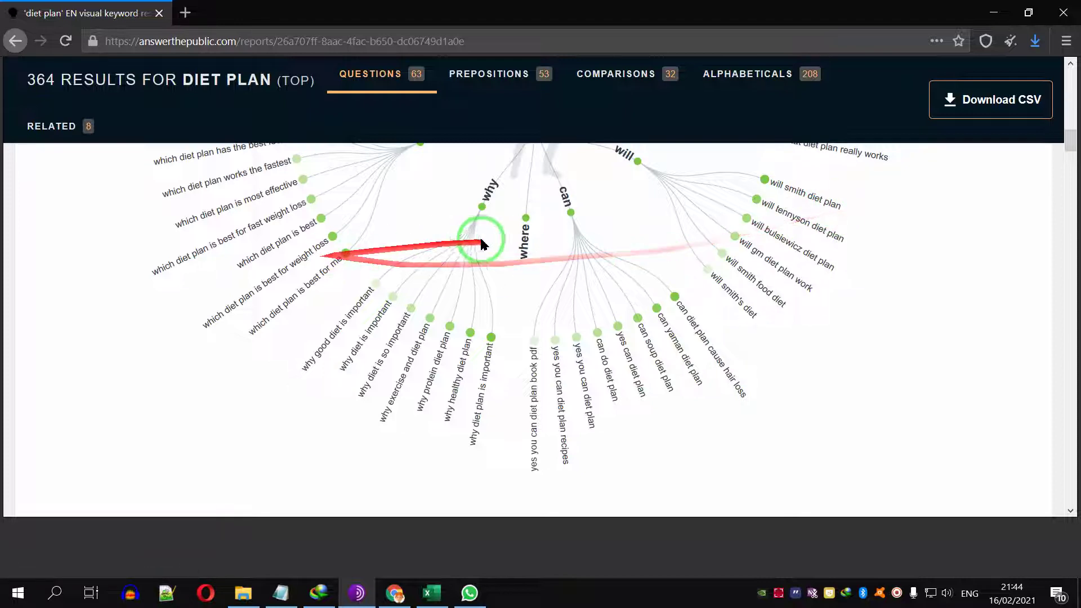
scroll(659, 383, "down", 2)
scroll(660, 383, "down", 3)
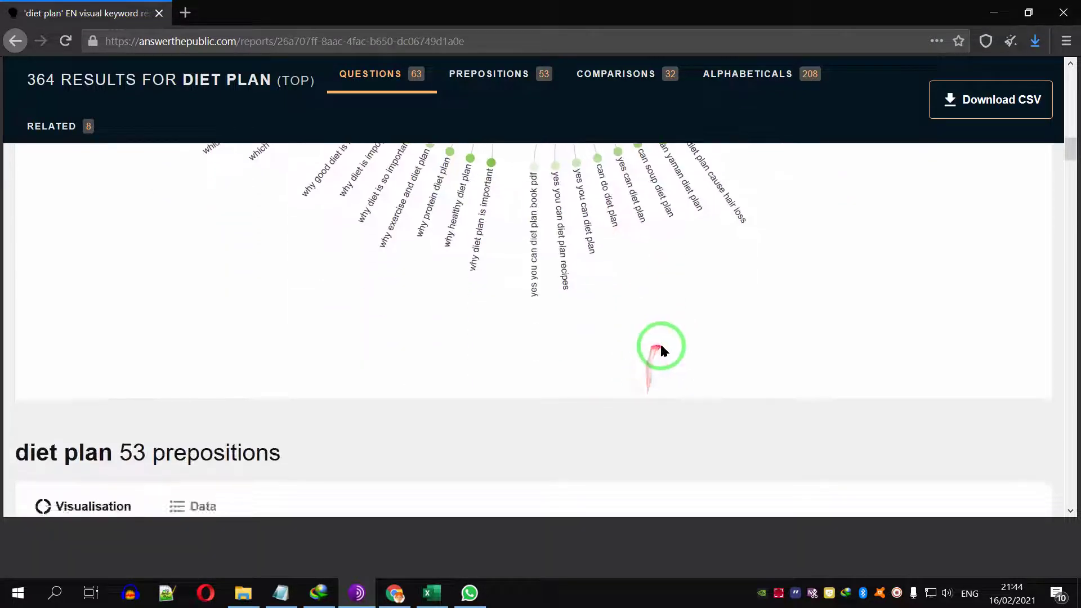
Examine the prepositions visualisation in the diet plan report, including its for, without, can and with branches.
scroll(664, 349, "down", 4)
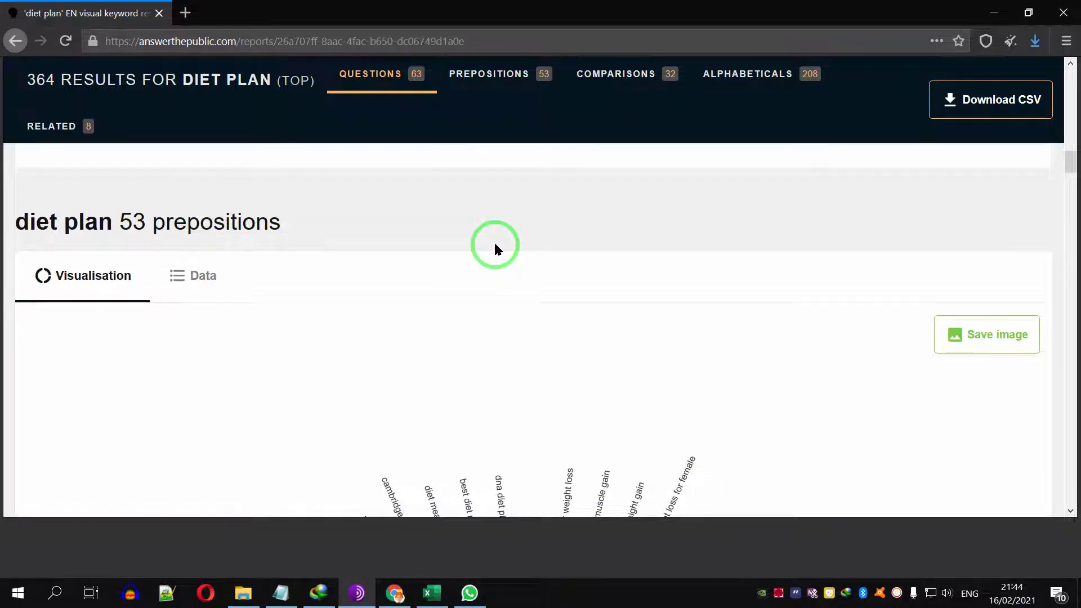
scroll(496, 246, "down", 3)
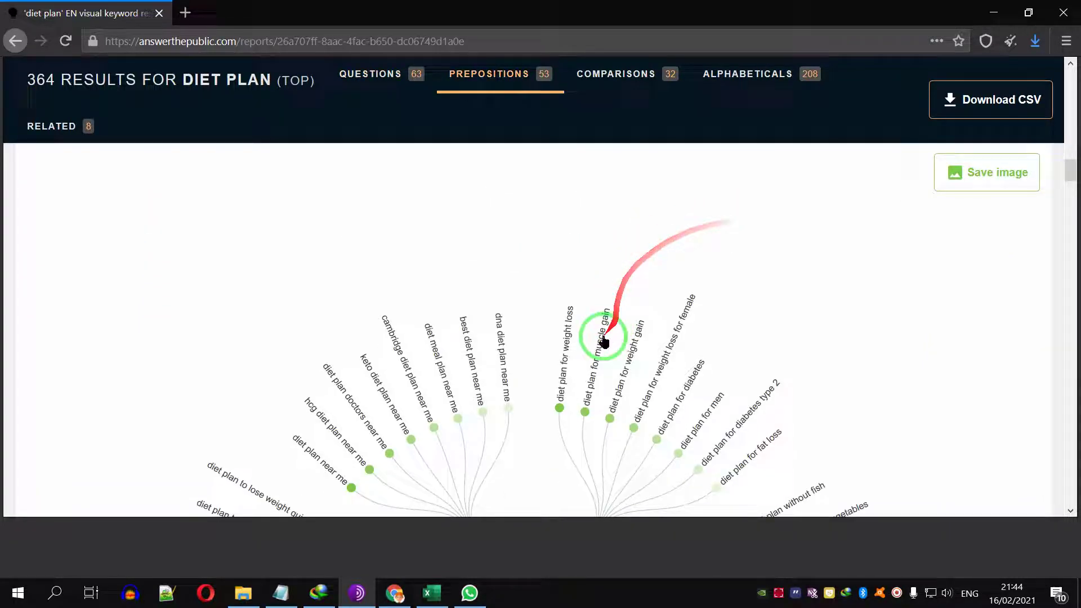
scroll(822, 283, "down", 2)
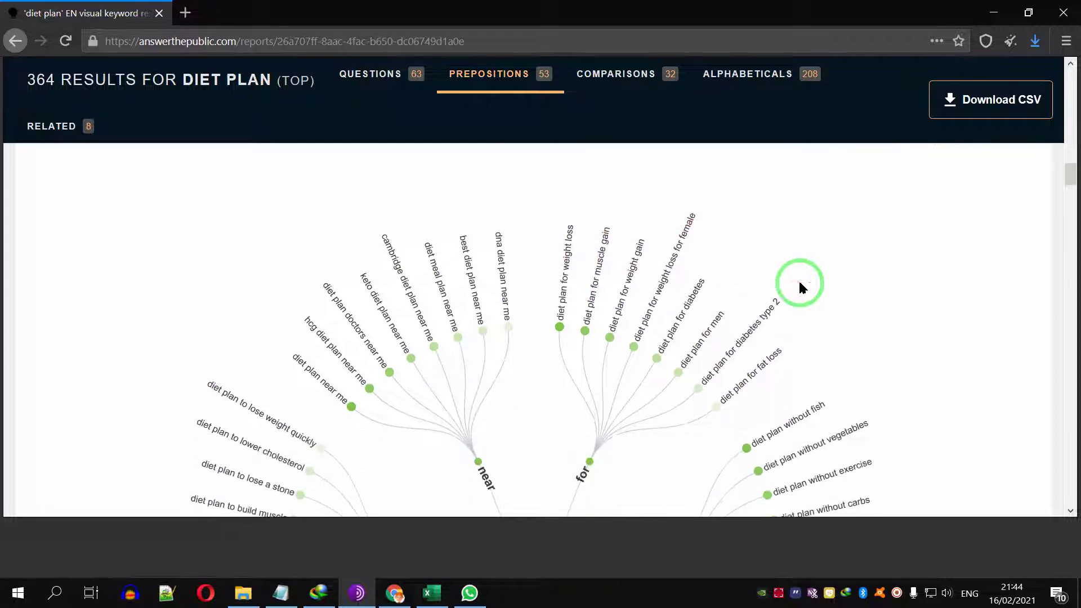
scroll(727, 293, "down", 4)
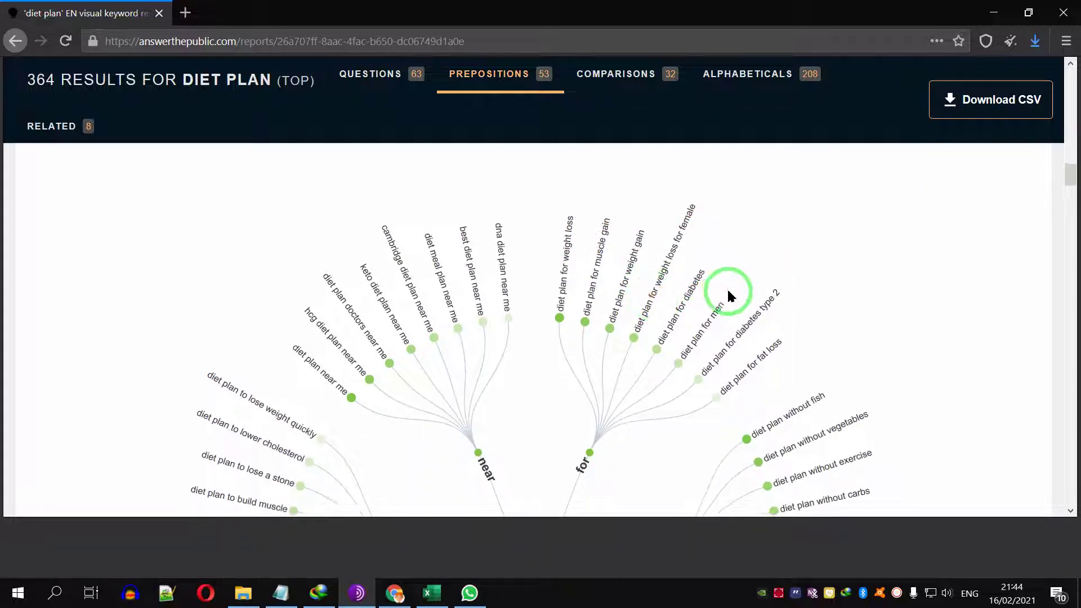
scroll(728, 285, "up", 2)
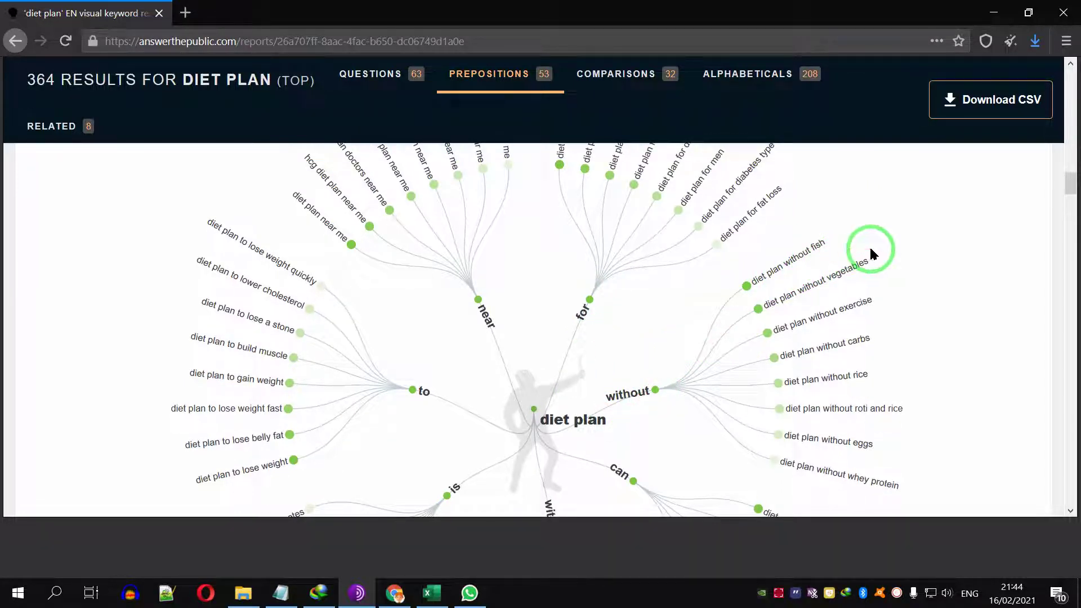
scroll(856, 273, "down", 2)
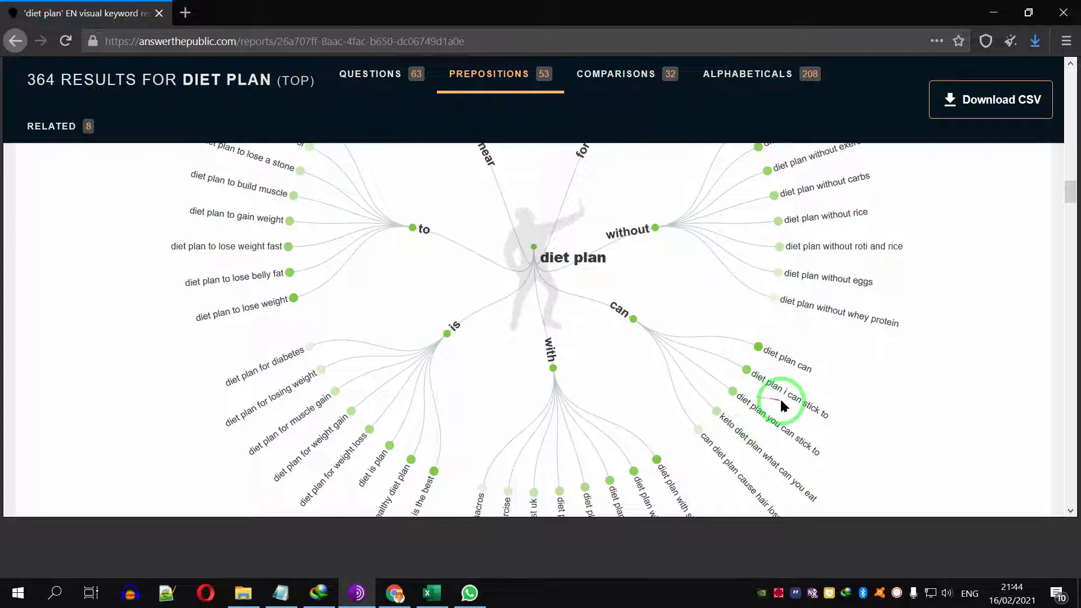
scroll(647, 355, "down", 3)
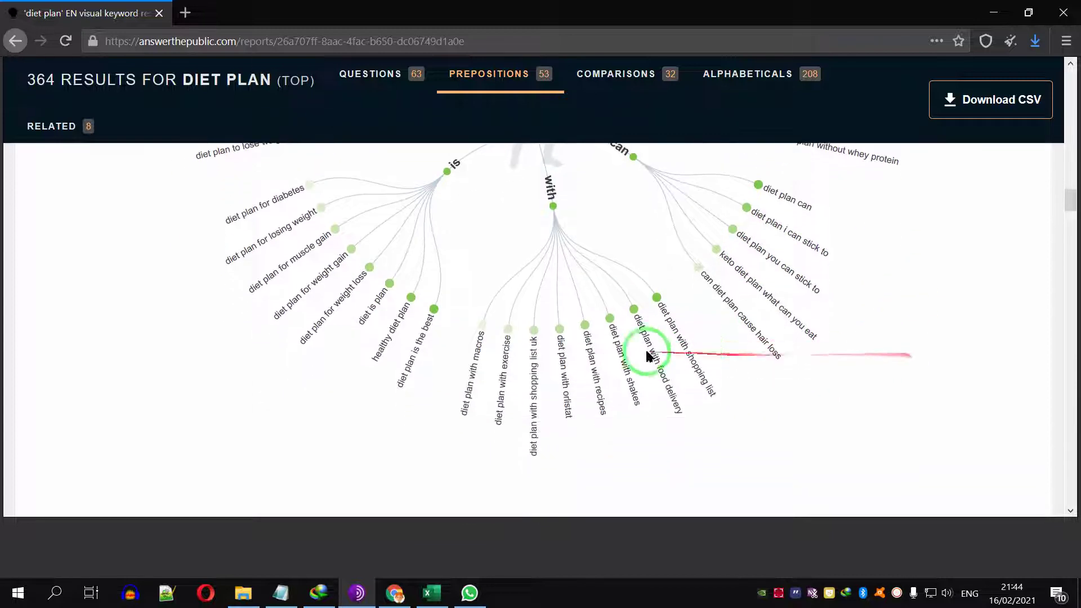
Examine the comparisons visualisation in the diet plan report, including its vs and and branches.
scroll(883, 307, "up", 5)
scroll(906, 301, "down", 4)
scroll(906, 298, "down", 10)
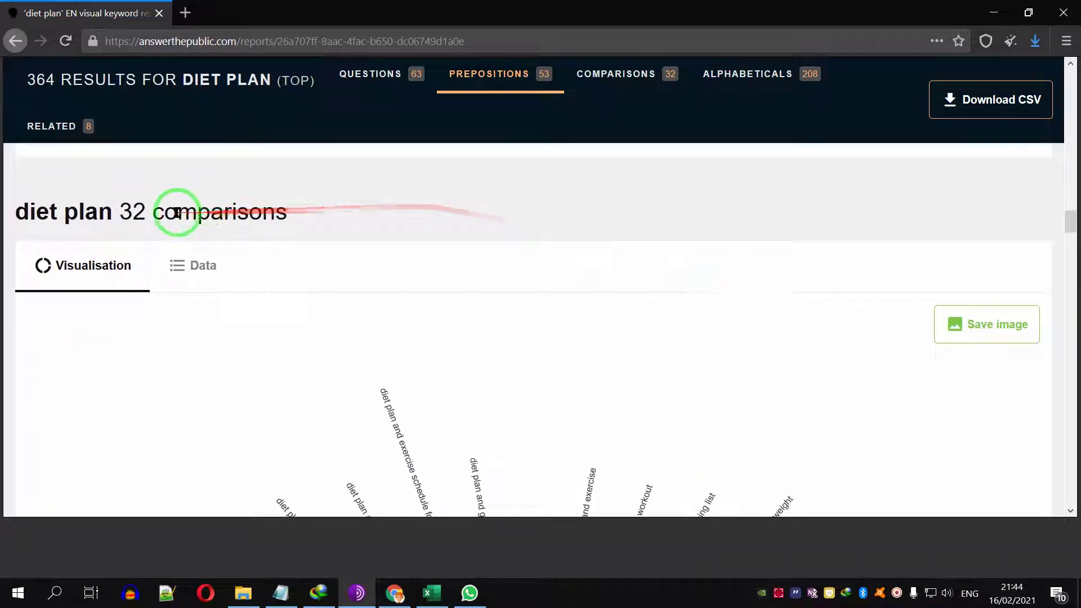
scroll(697, 361, "down", 2)
scroll(705, 346, "up", 2)
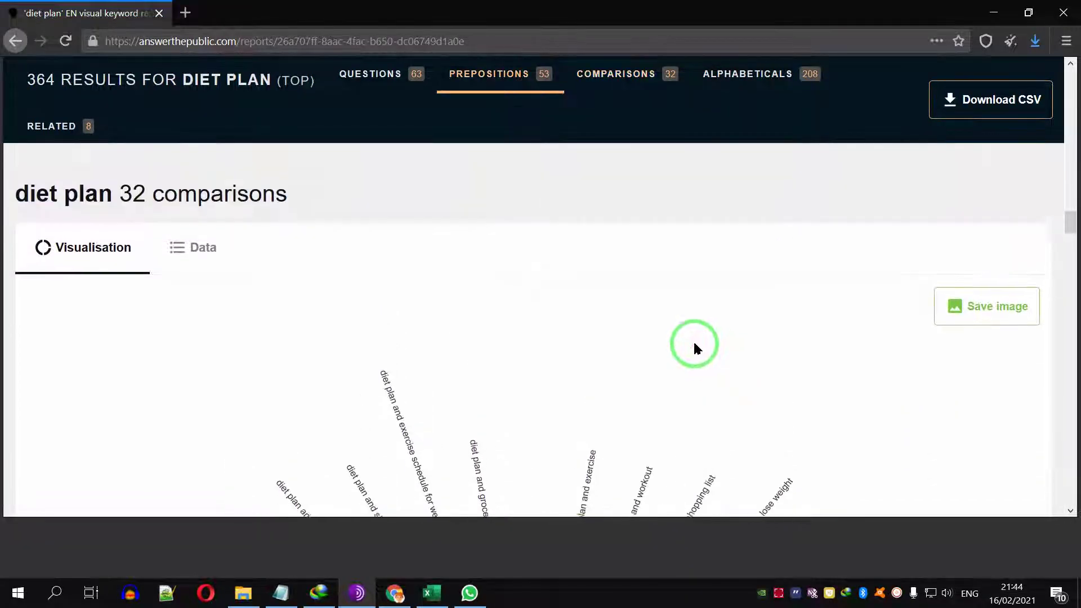
scroll(657, 338, "down", 5)
scroll(808, 332, "down", 3)
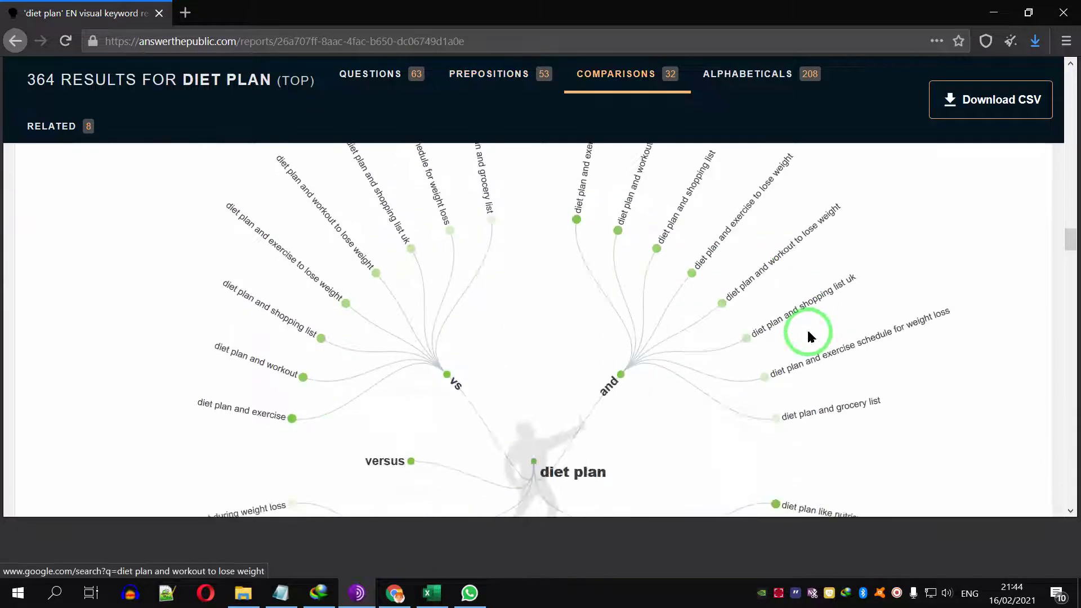
left_click(889, 274)
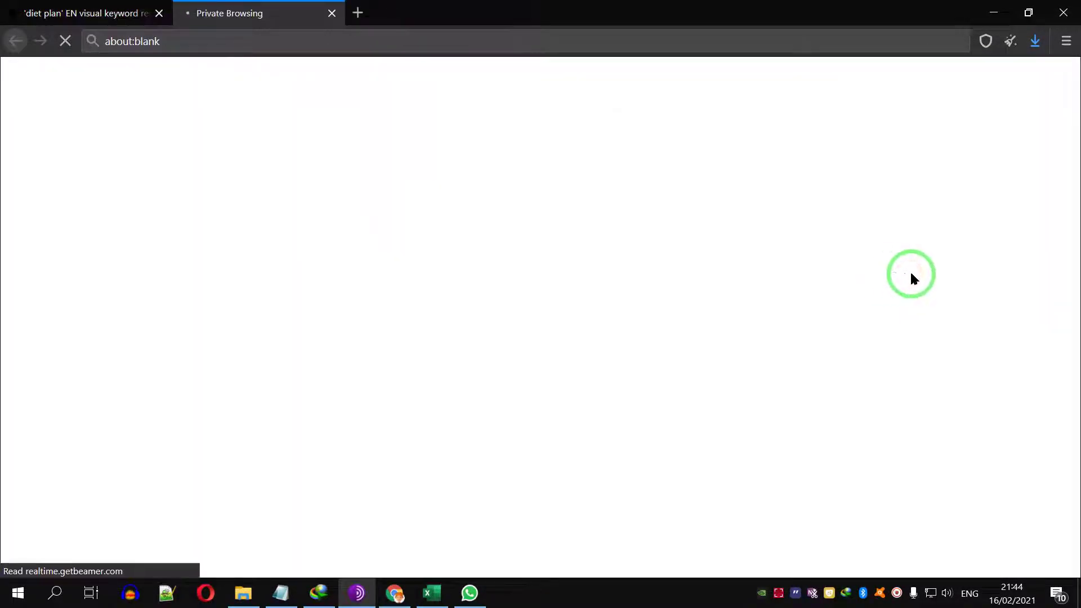
left_click(85, 13)
left_click(328, 8)
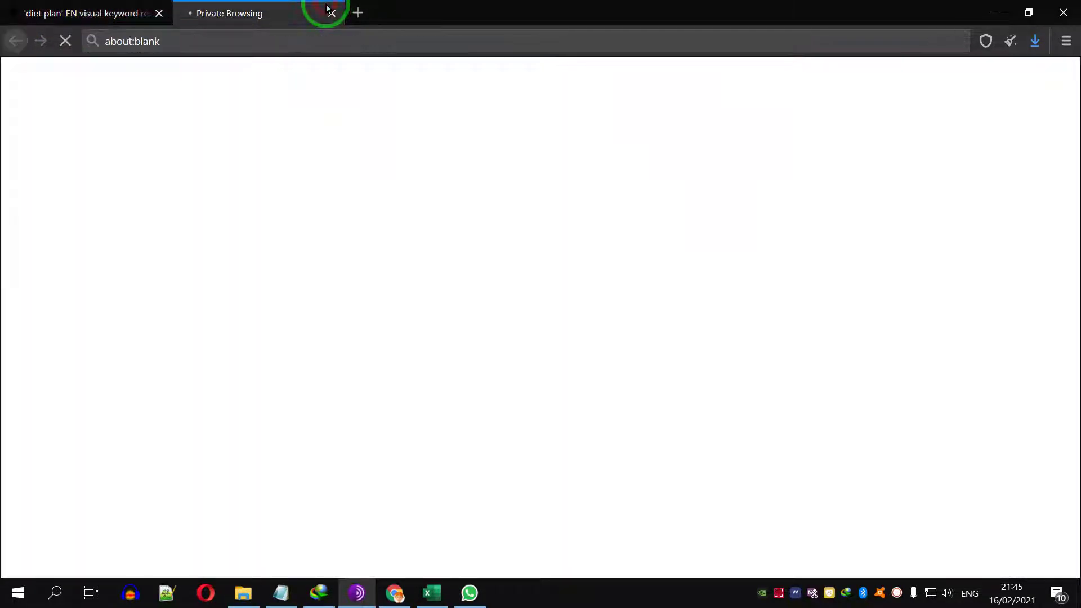
left_click(332, 12)
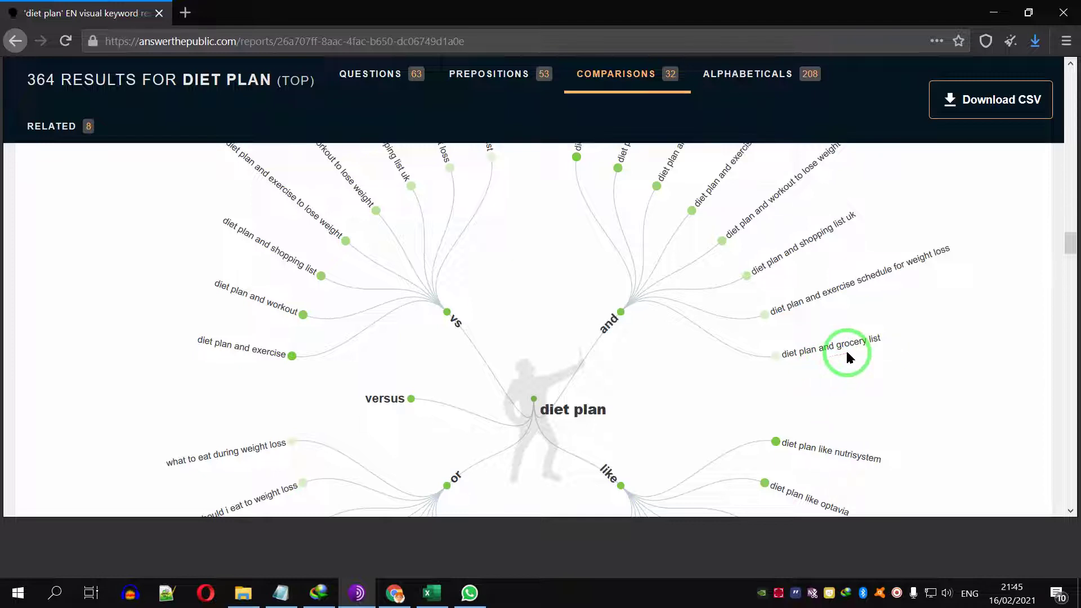
Examine the or and like branches of the diet plan comparisons visualisation.
scroll(964, 323, "down", 4)
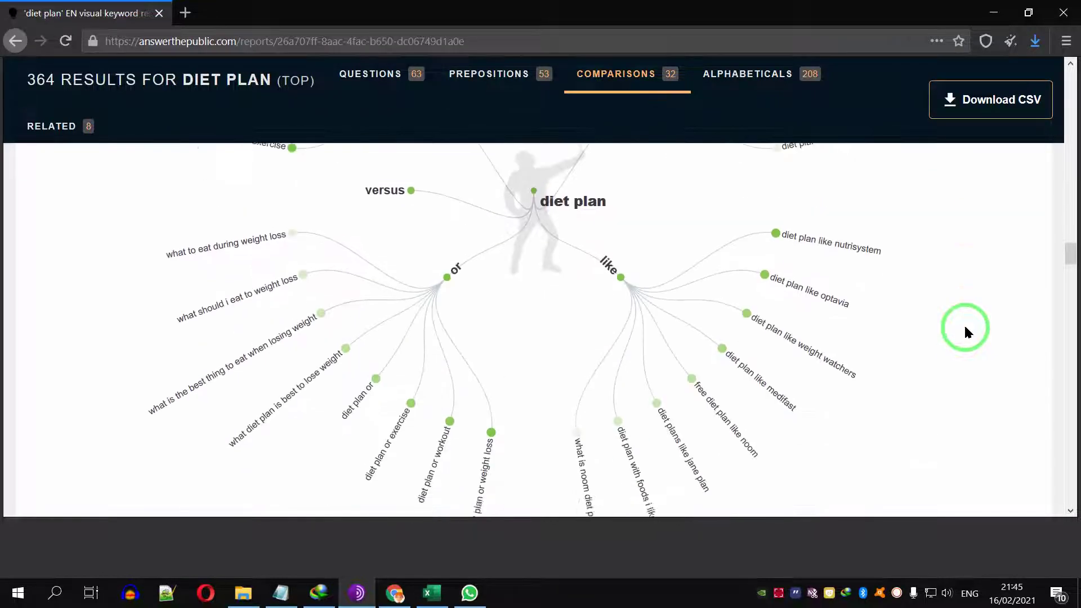
scroll(964, 323, "up", 3)
scroll(964, 323, "down", 2)
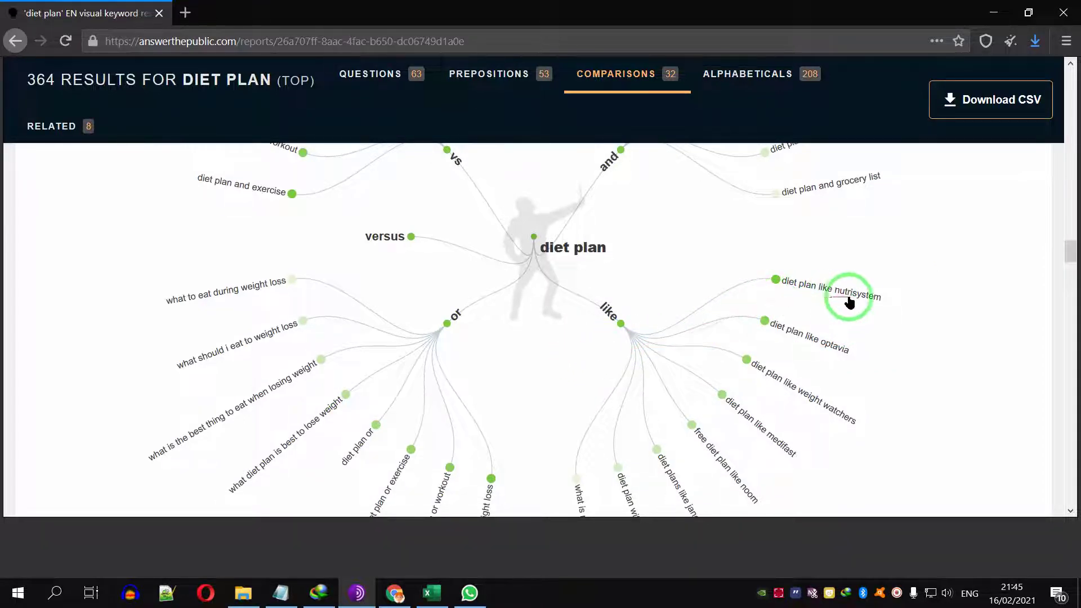
scroll(965, 305, "down", 10)
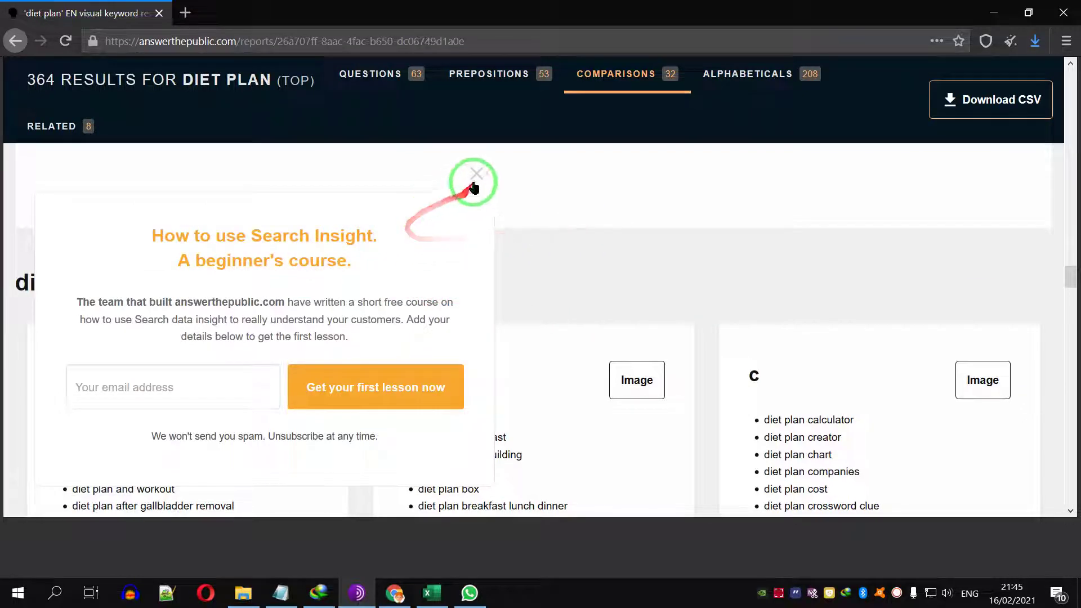
Dismiss the beginner's course pop-up and look through the diet plan alphabeticals lists from a to i.
left_click(476, 181)
scroll(636, 257, "down", 1)
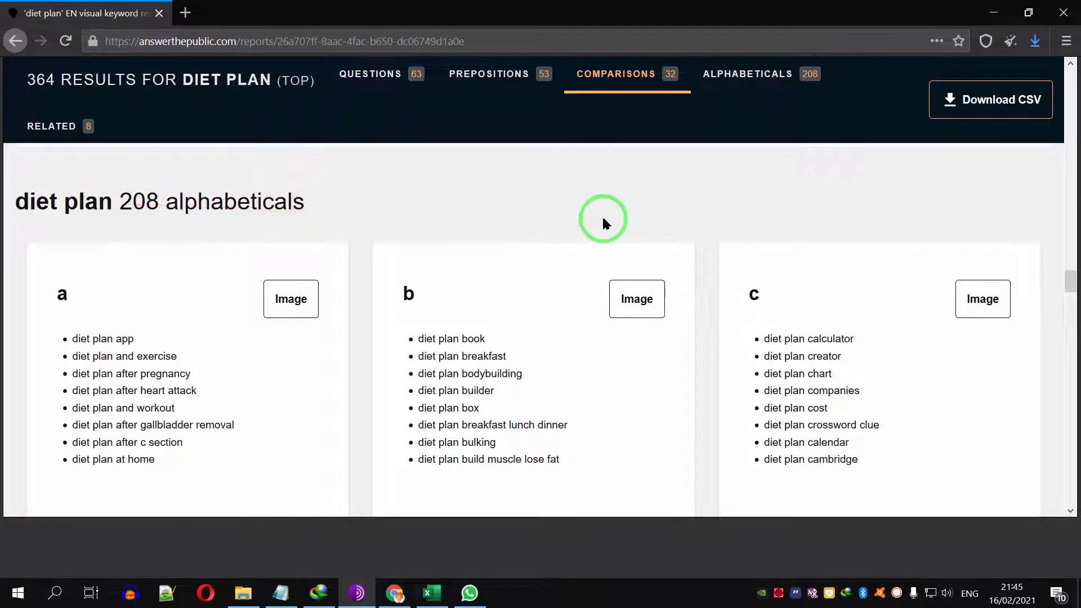
scroll(598, 276, "up", 3)
scroll(598, 277, "down", 12)
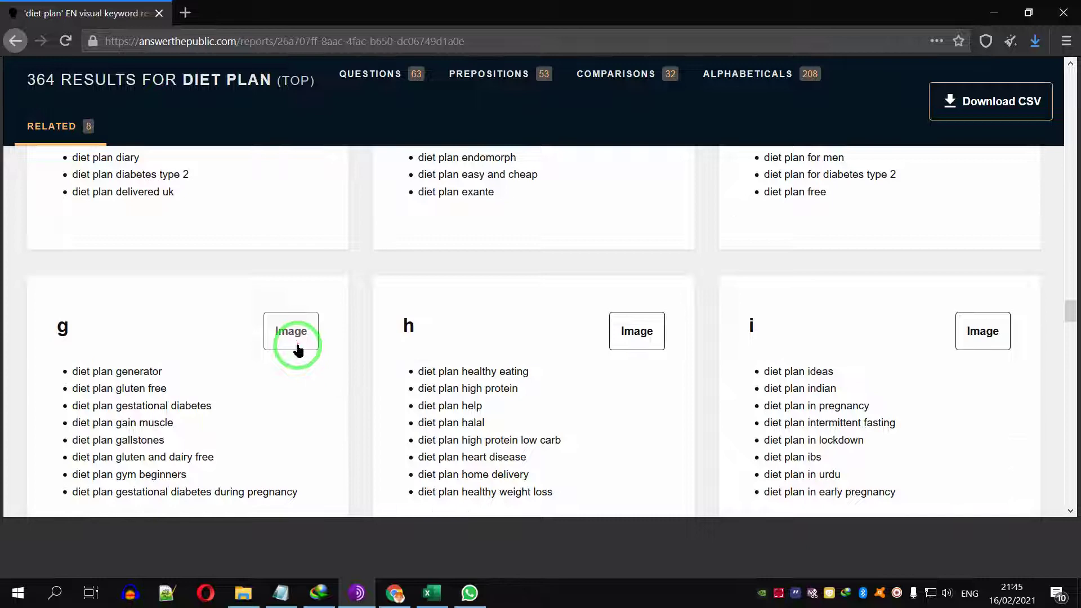
Download the diet plan report as a CSV file and choose to open it directly with Excel.
scroll(297, 350, "up", 15)
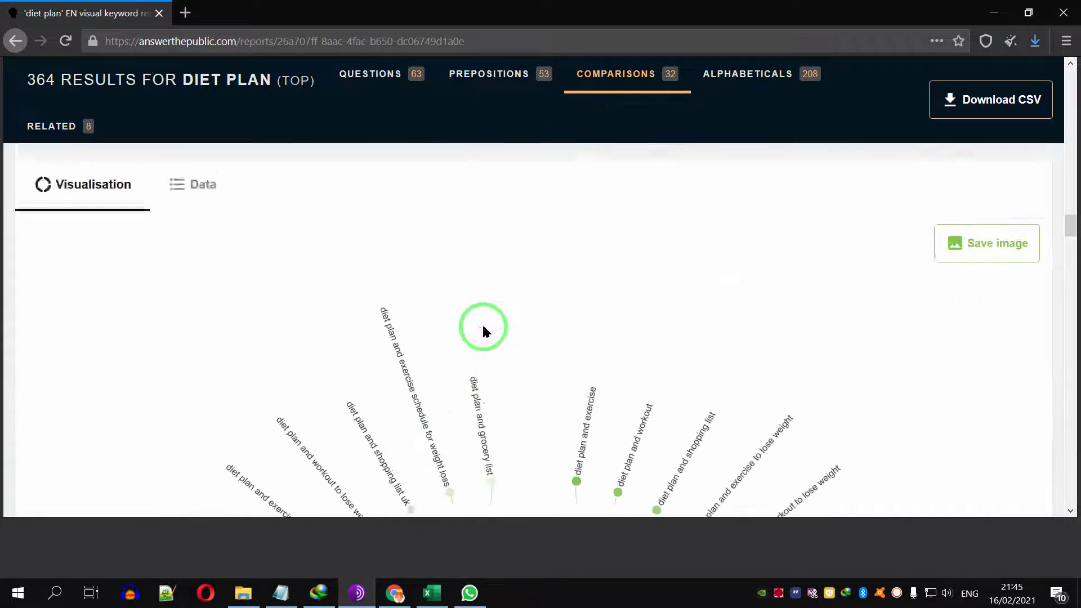
scroll(485, 333, "up", 5)
left_click(998, 94)
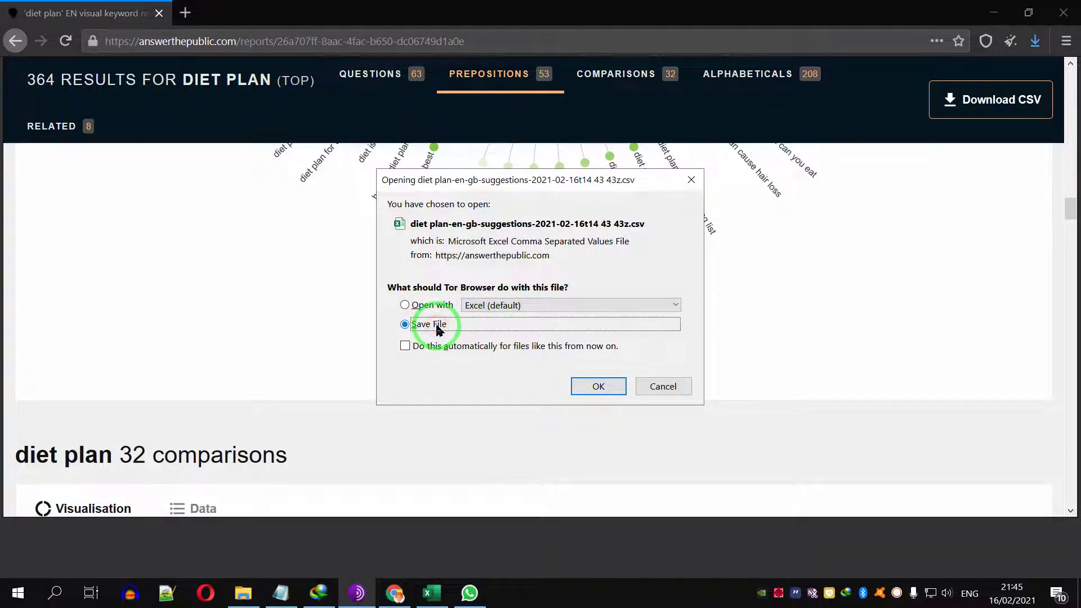
left_click(435, 307)
left_click(599, 381)
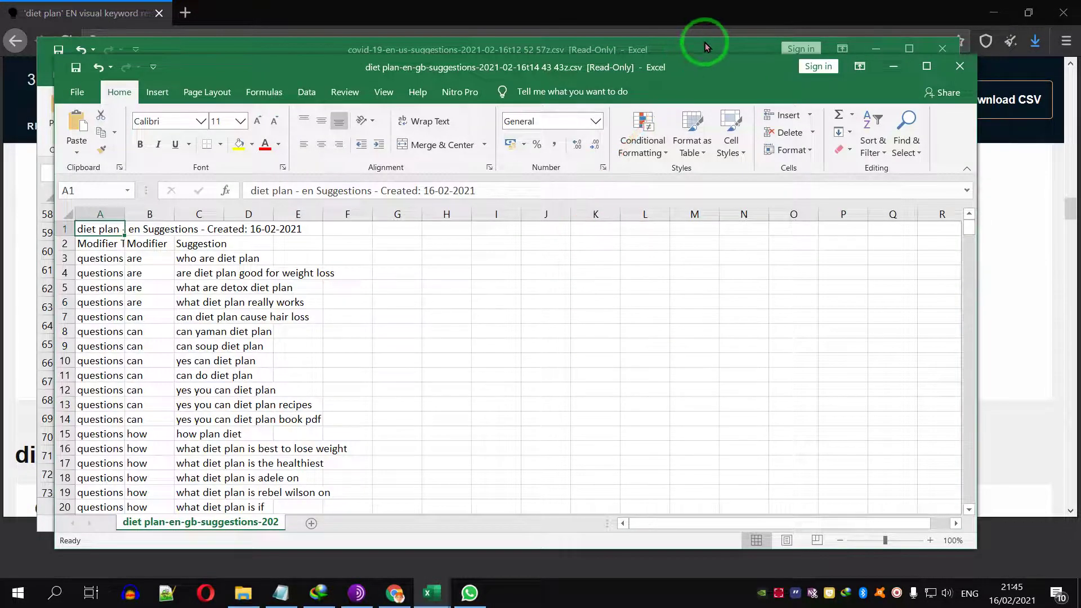
Minimize the covid-19 suggestions workbook and reposition the diet plan workbook window over the browser.
left_click_drag(659, 72, 674, 109)
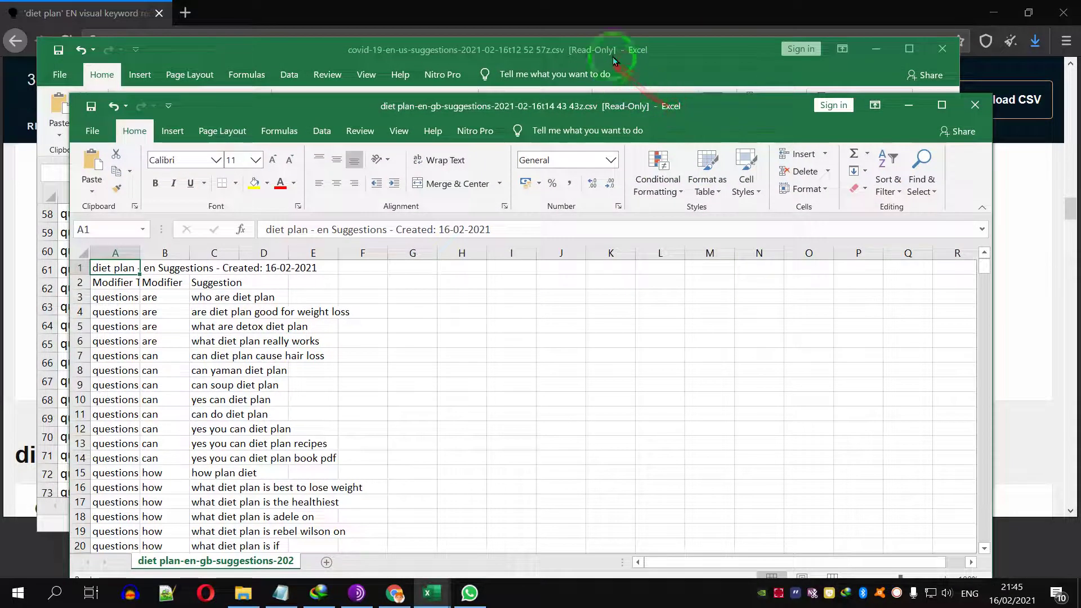
left_click(876, 49)
left_click_drag(748, 113, 748, 73)
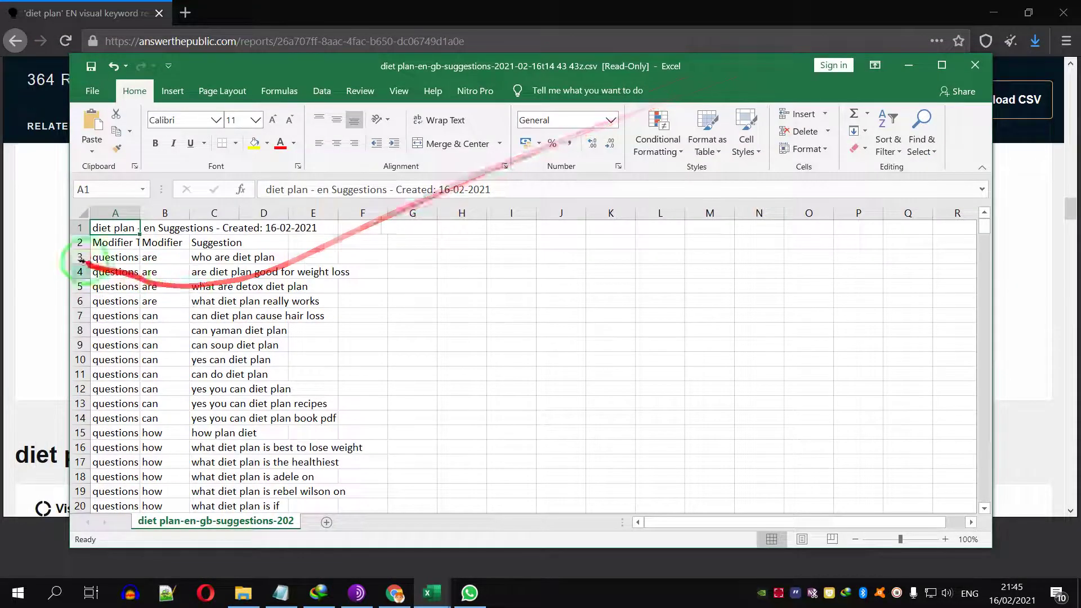
Set the font size of the entire diet plan suggestions sheet to 16.
left_click(84, 217)
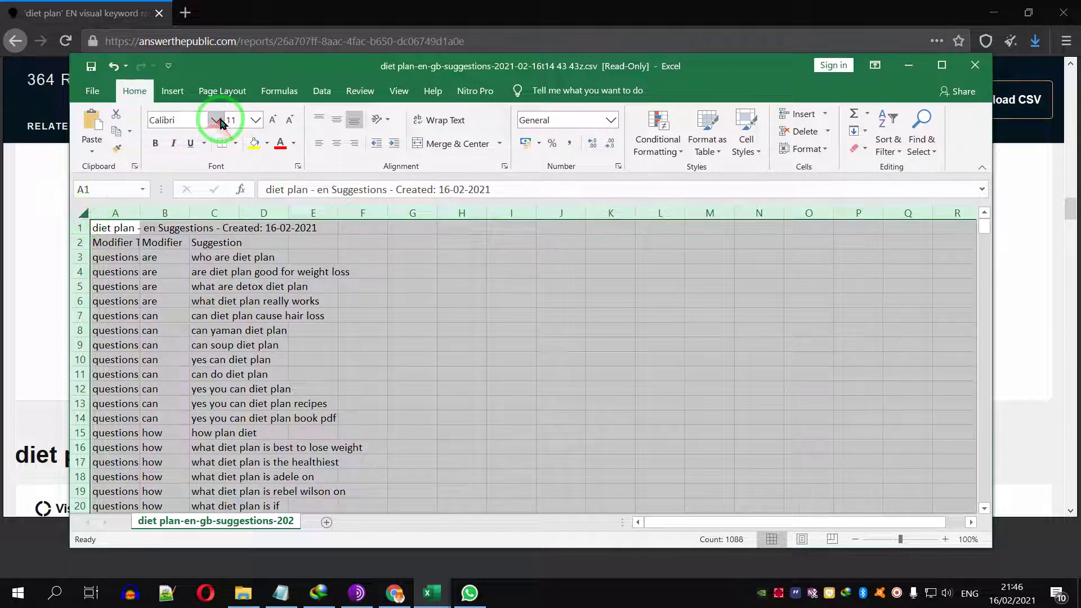
left_click(256, 120)
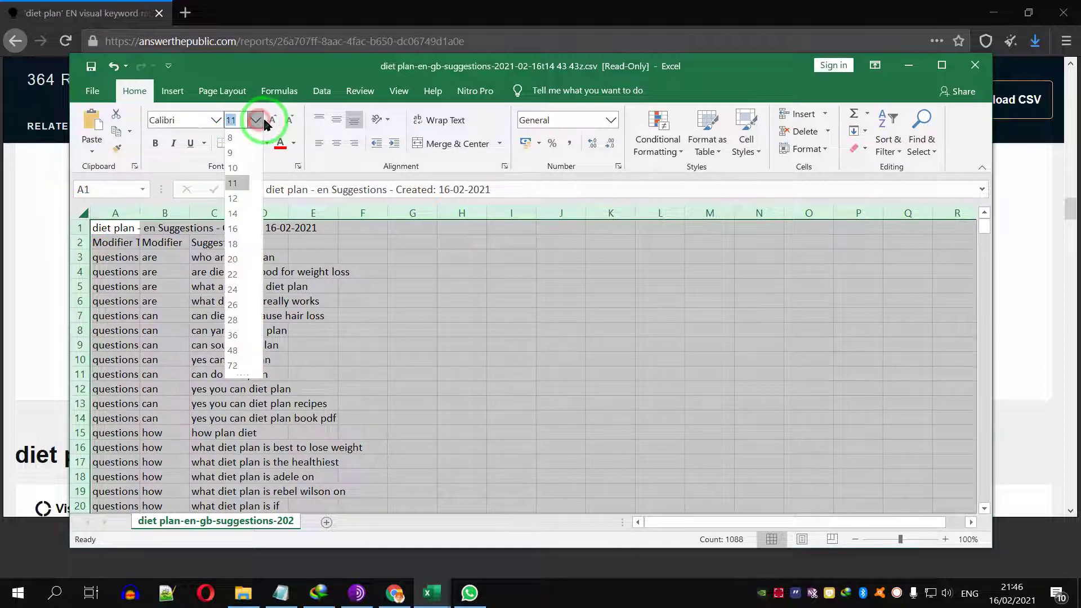
left_click(251, 229)
left_click(363, 338)
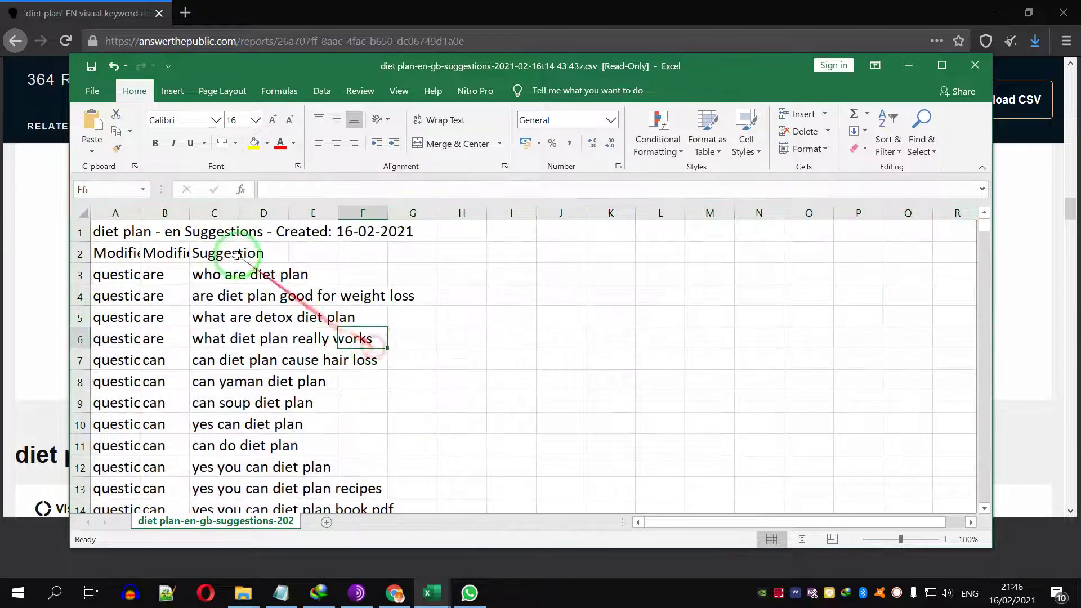
Adjust the widths of columns A and B to fit the Modifier Type and Modifier headings.
left_click_drag(141, 216, 179, 214)
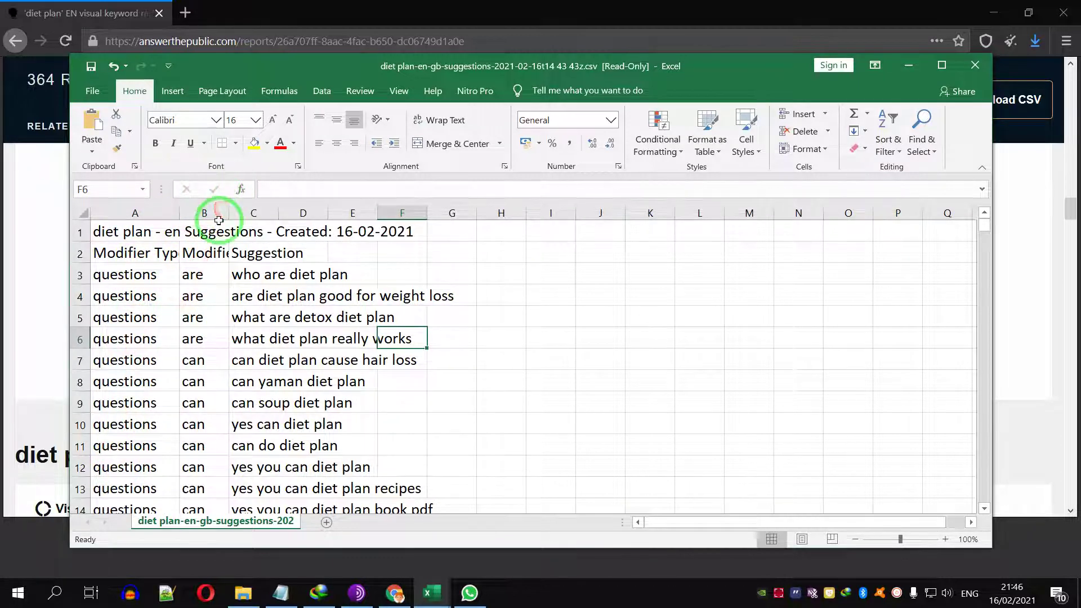
left_click_drag(232, 212, 267, 212)
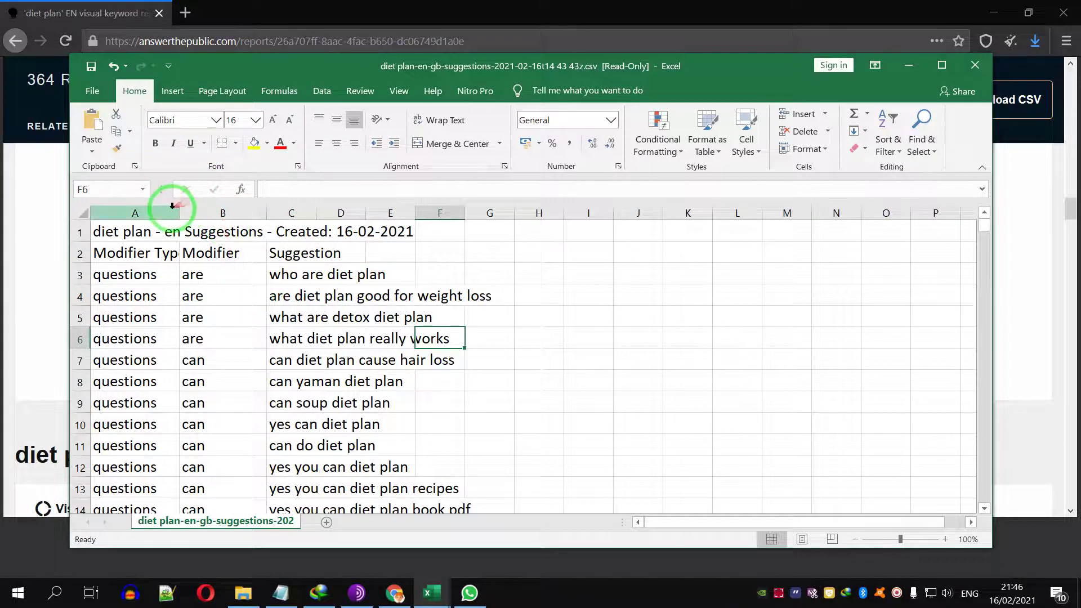
left_click_drag(176, 208, 198, 211)
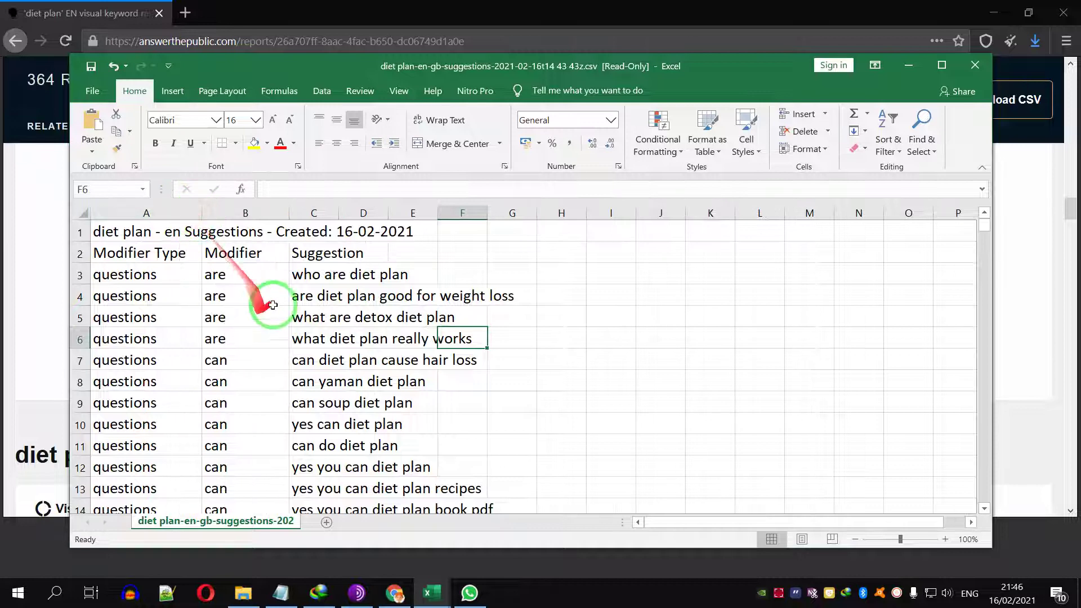
scroll(287, 364, "down", 5)
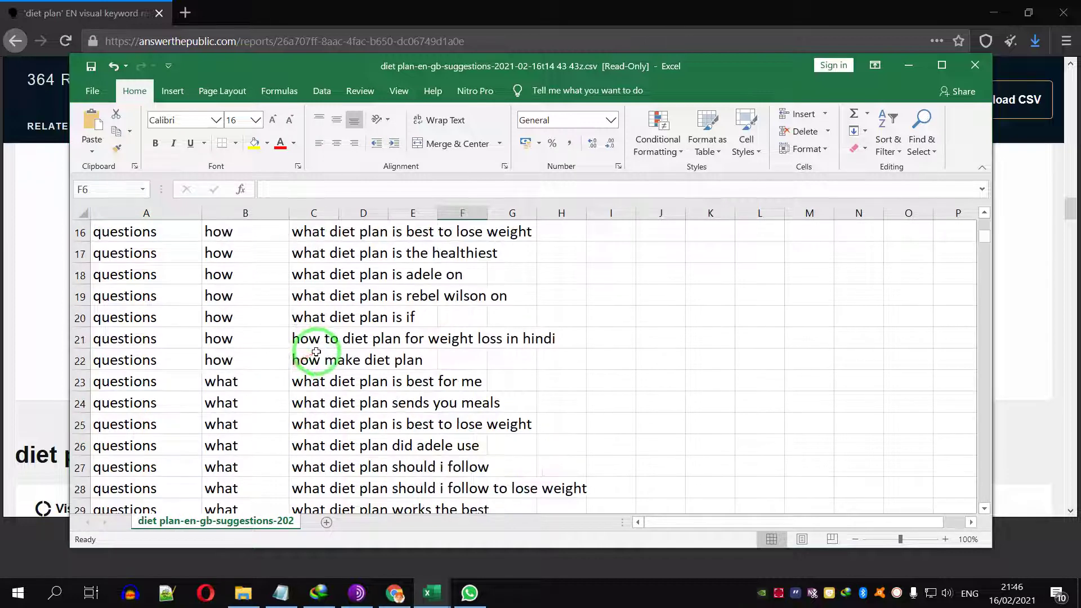
scroll(507, 321, "up", 5)
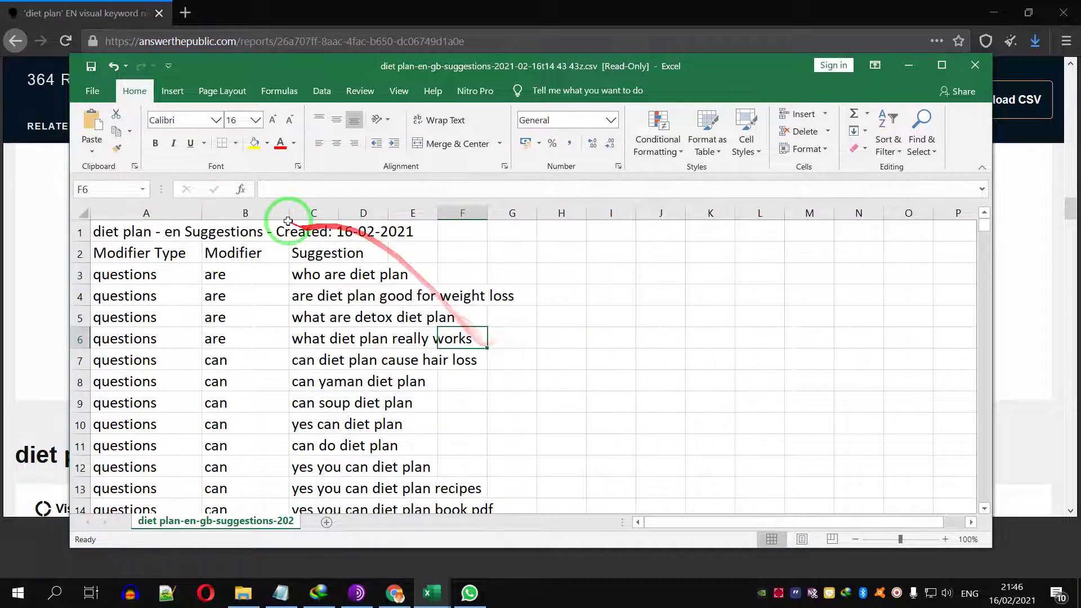
left_click_drag(287, 214, 276, 213)
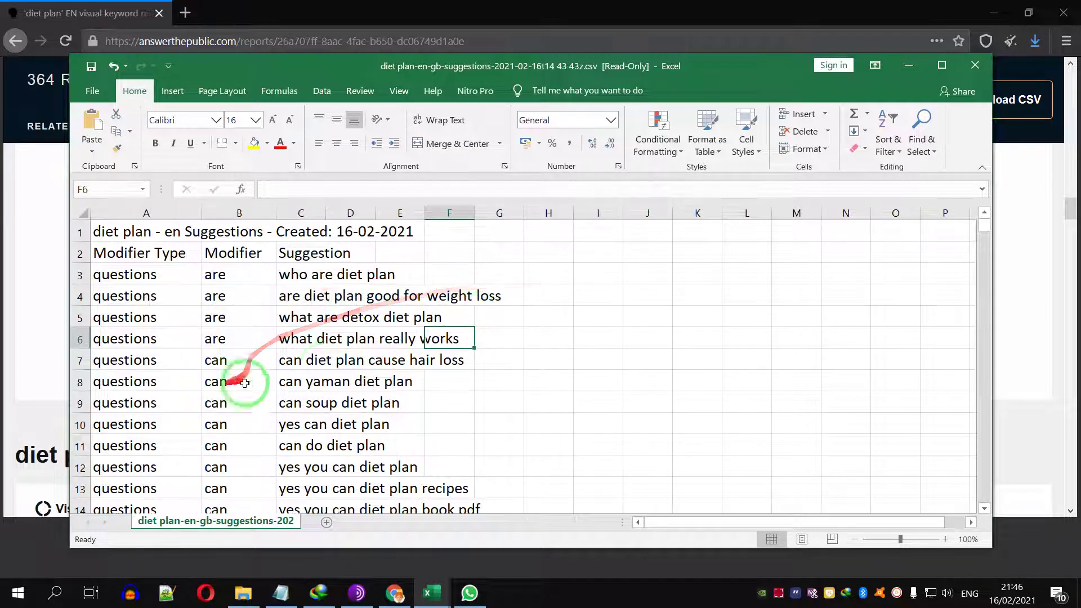
Review the can, how and what question suggestions, widen column E to fit the longer suggestions, and select cell C3.
scroll(591, 338, "down", 4)
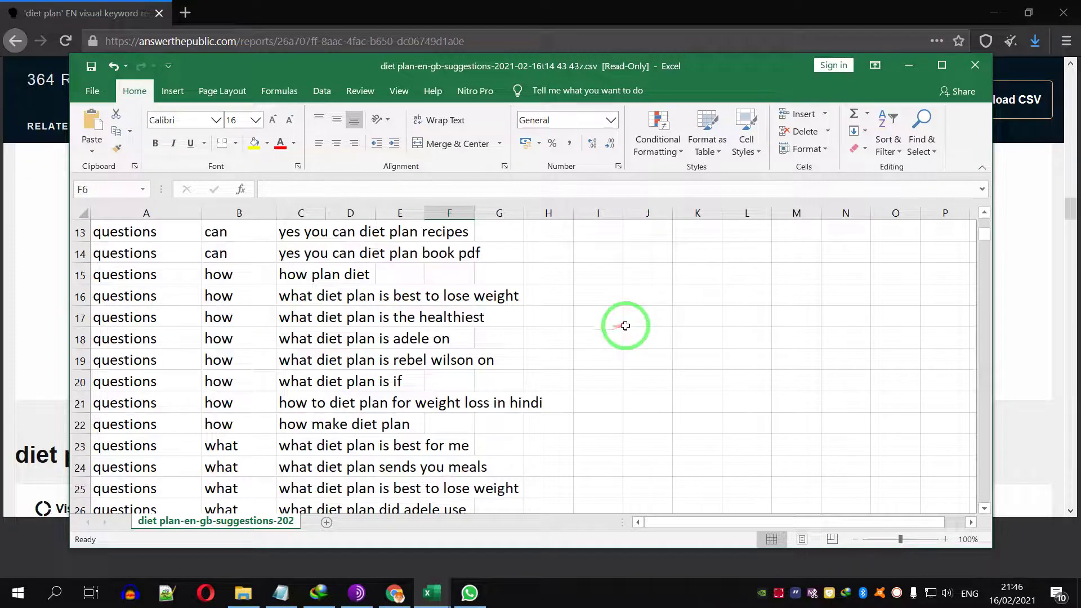
scroll(431, 347, "up", 2)
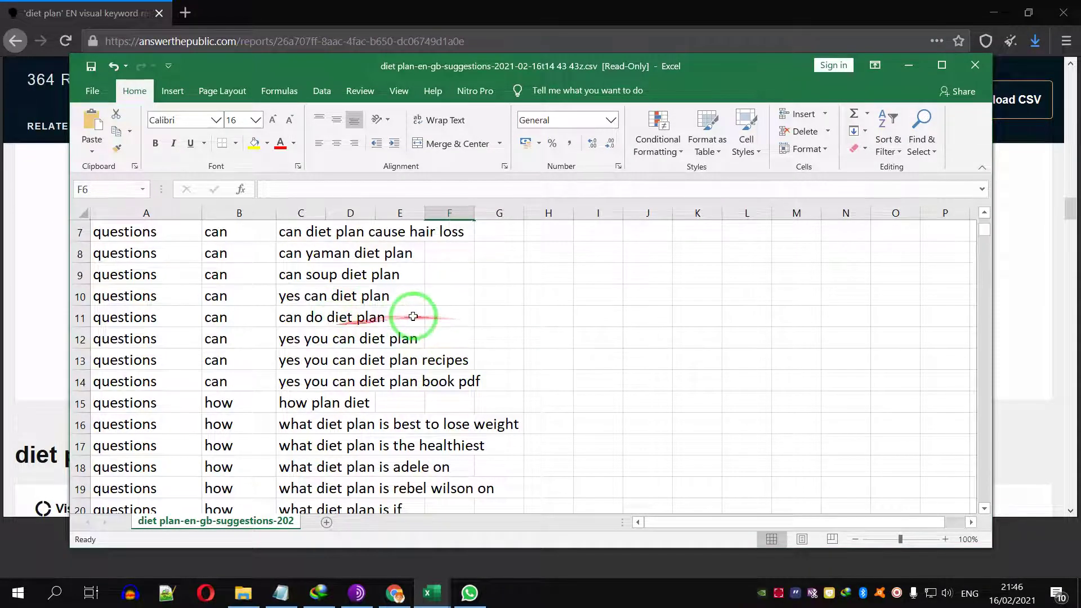
scroll(507, 315, "down", 1)
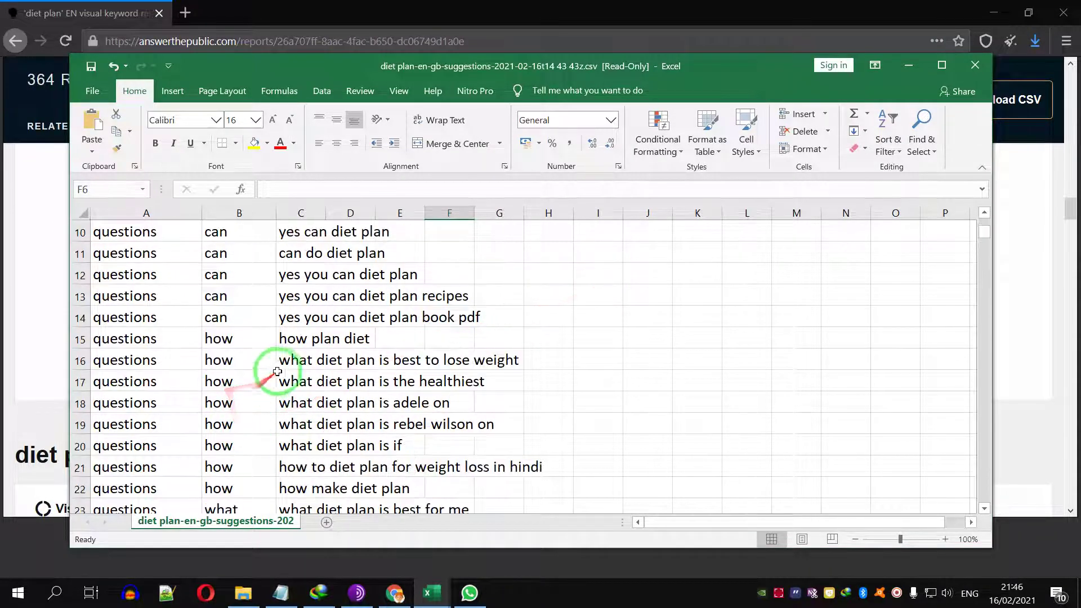
scroll(404, 349, "down", 2)
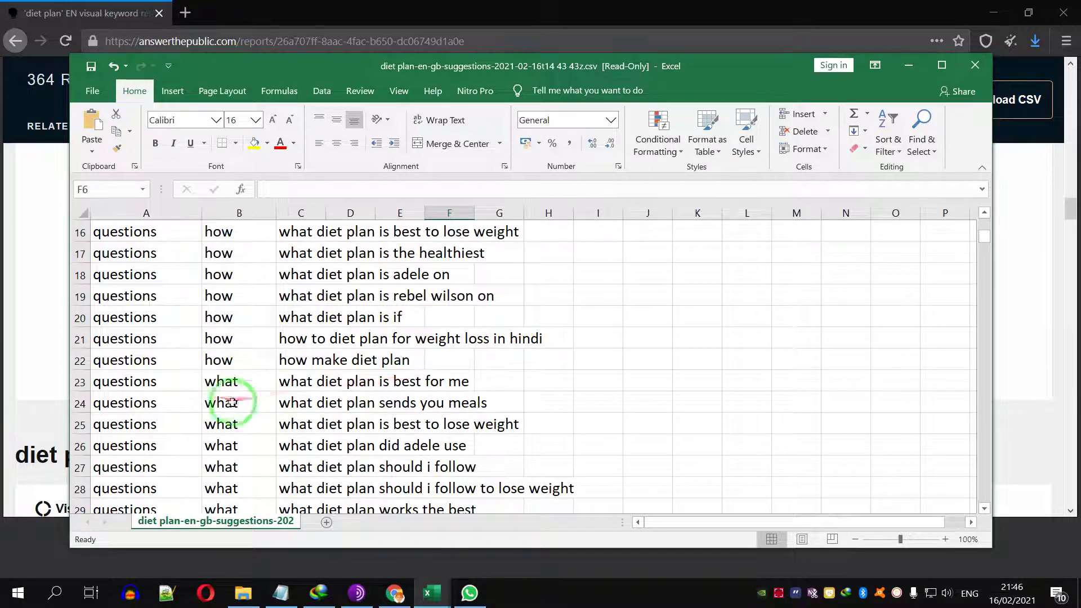
scroll(535, 377, "down", 17)
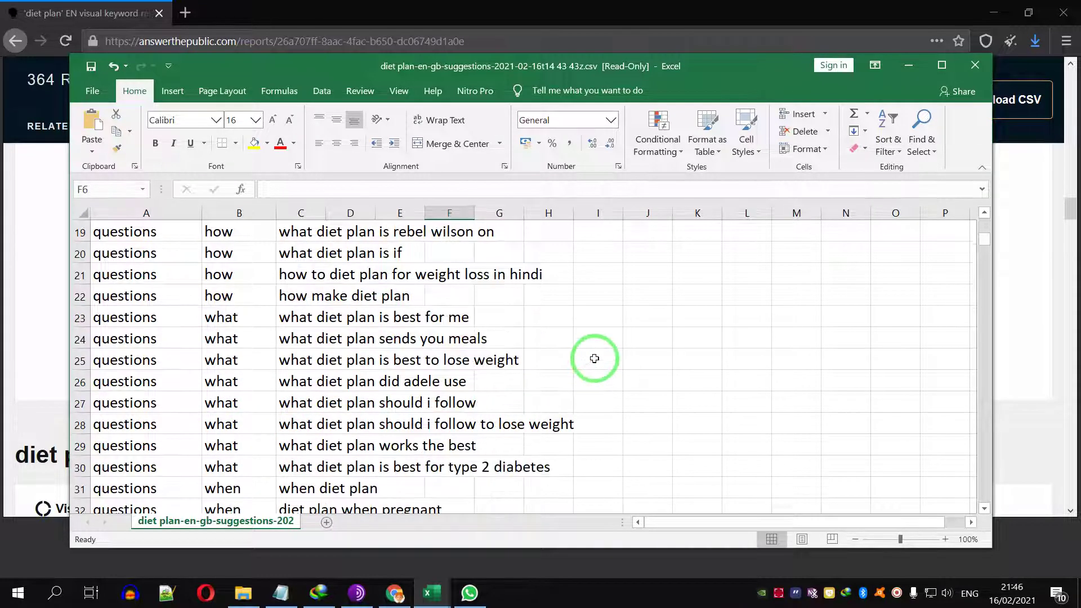
scroll(661, 350, "up", 20)
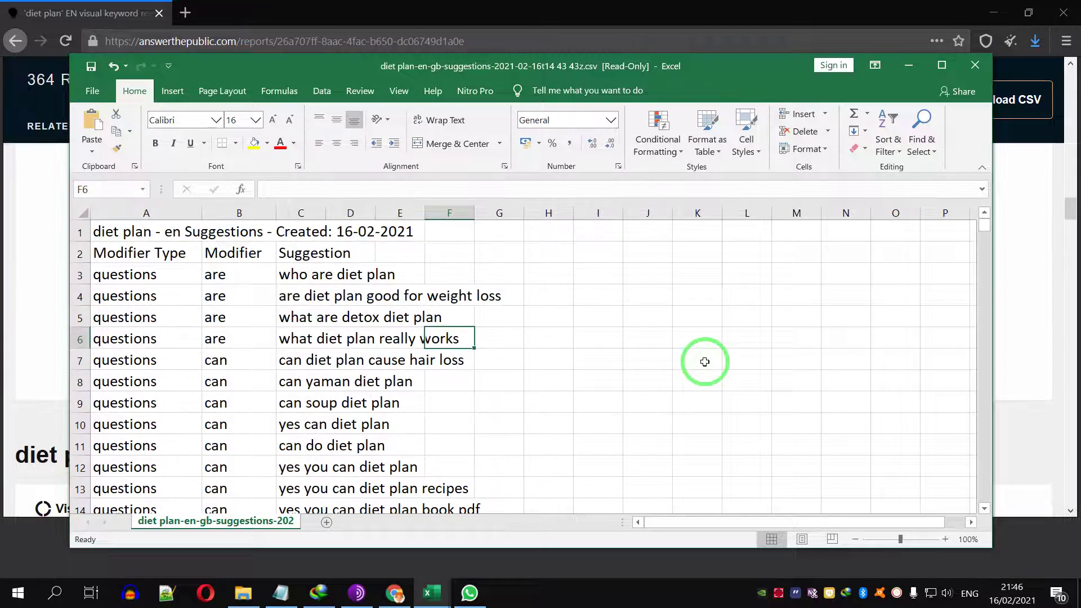
left_click_drag(427, 218, 516, 214)
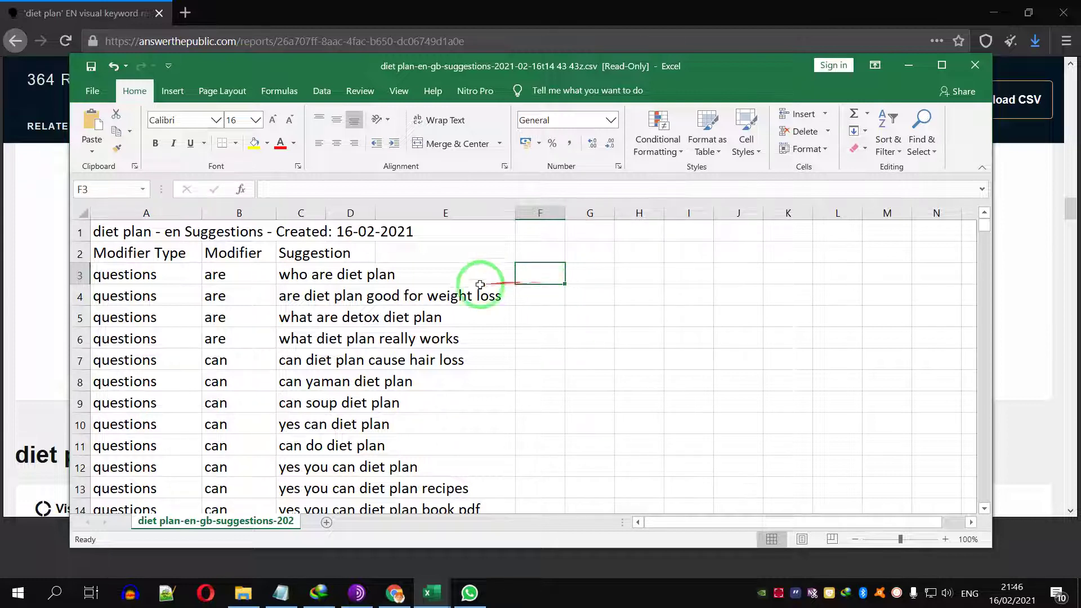
left_click(323, 279)
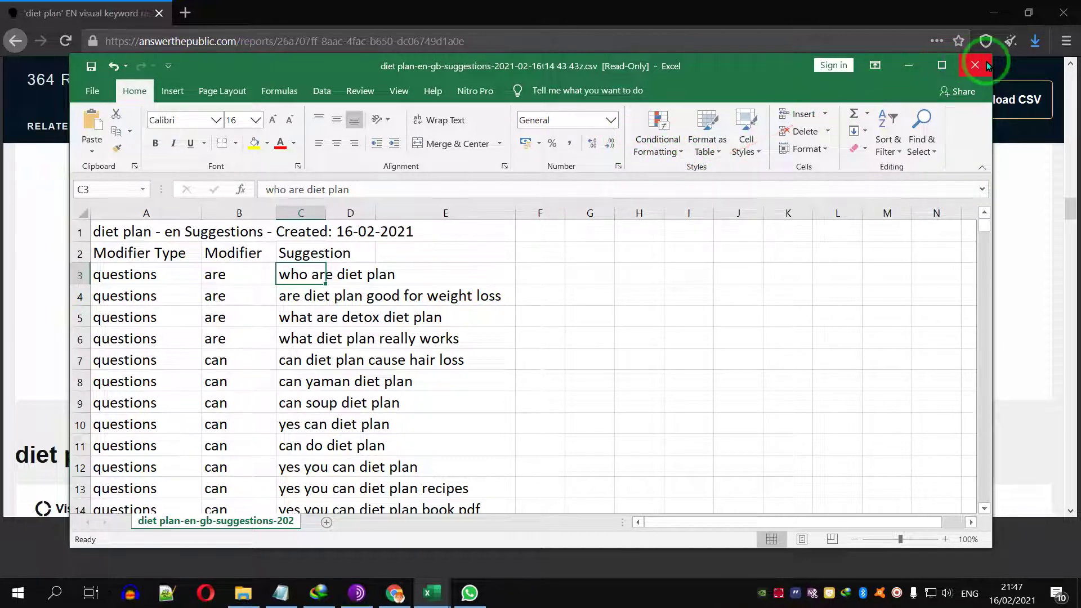
Try to save the read-only diet plan workbook under its current name.
left_click(85, 90)
left_click(135, 264)
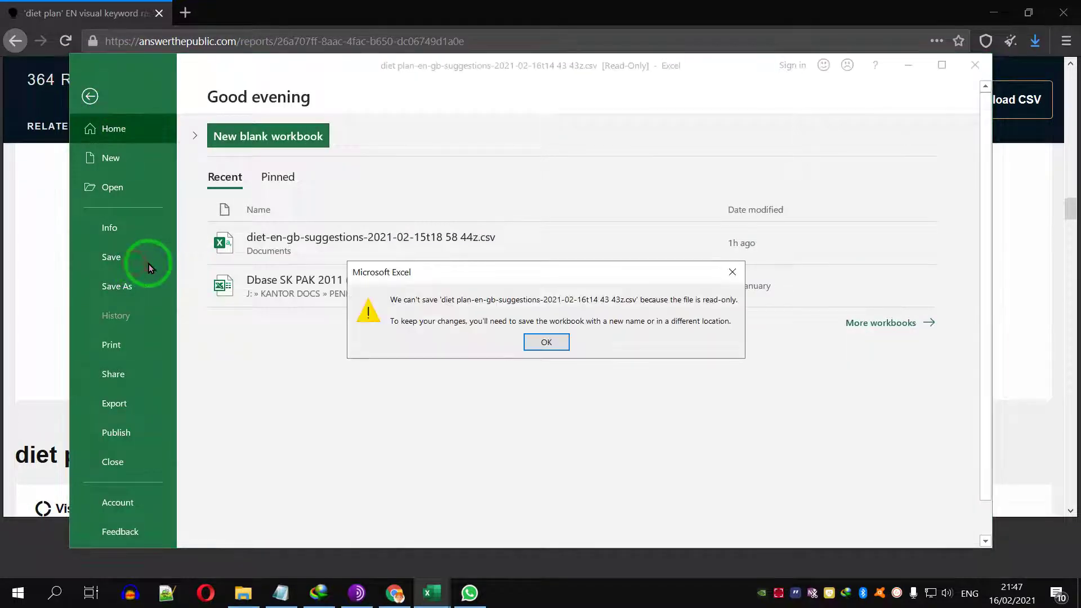
left_click(526, 339)
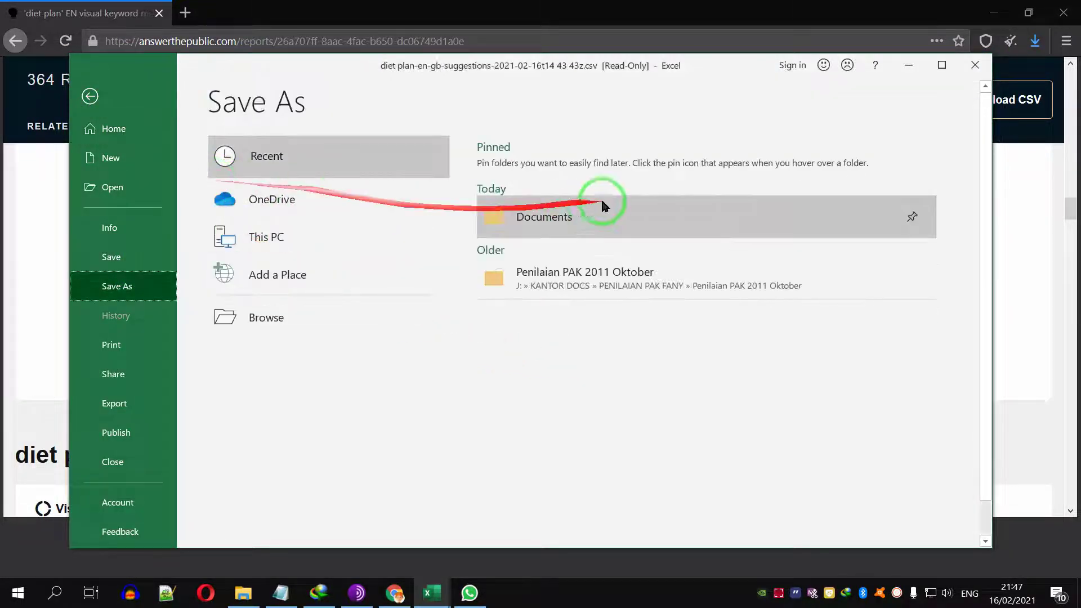
left_click(89, 98)
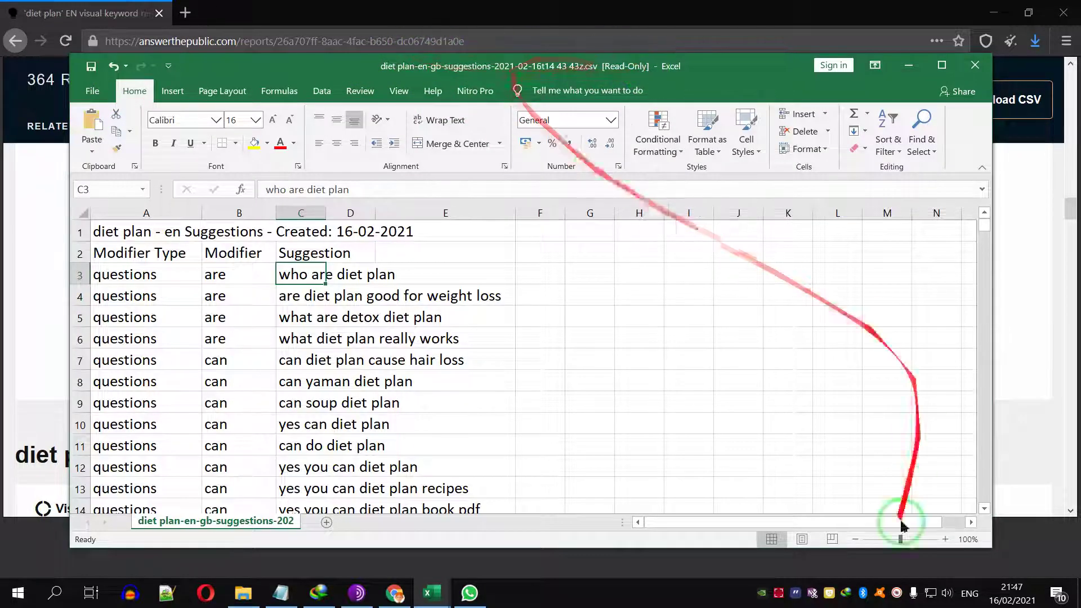
Capture the workbook's file name from its title bar as text to the clipboard with ABBYY Screenshot Reader, and dismiss the notification.
left_click(780, 598)
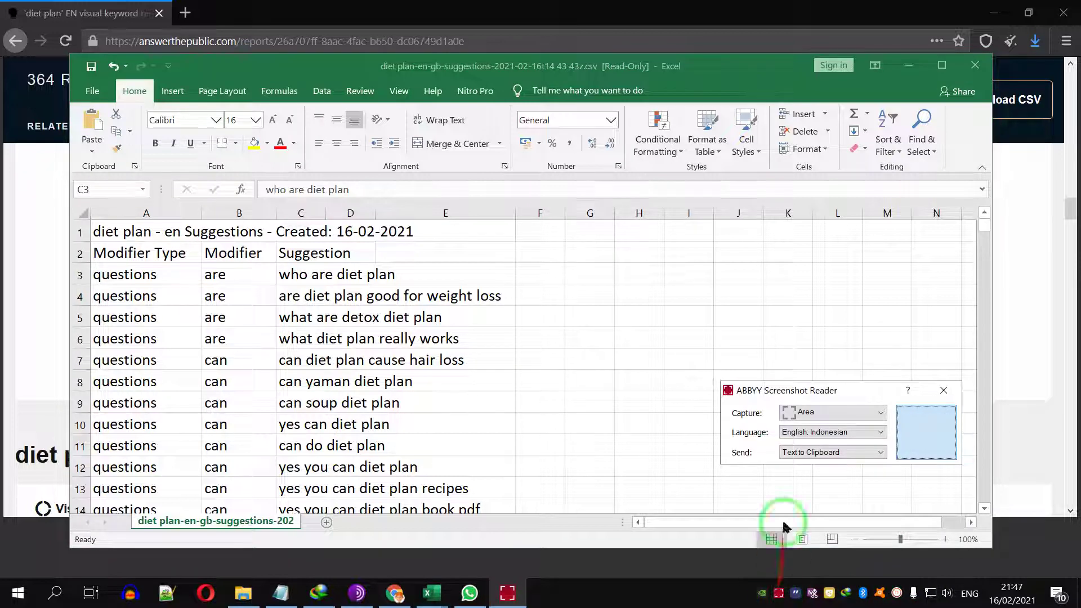
left_click(904, 419)
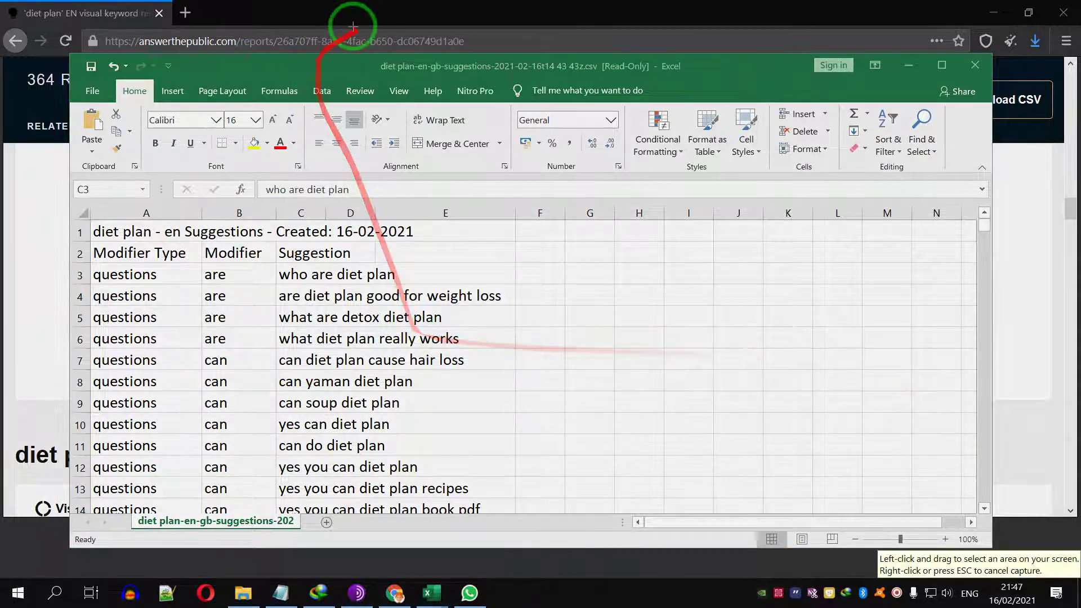
left_click_drag(371, 54, 601, 79)
double_click(585, 92)
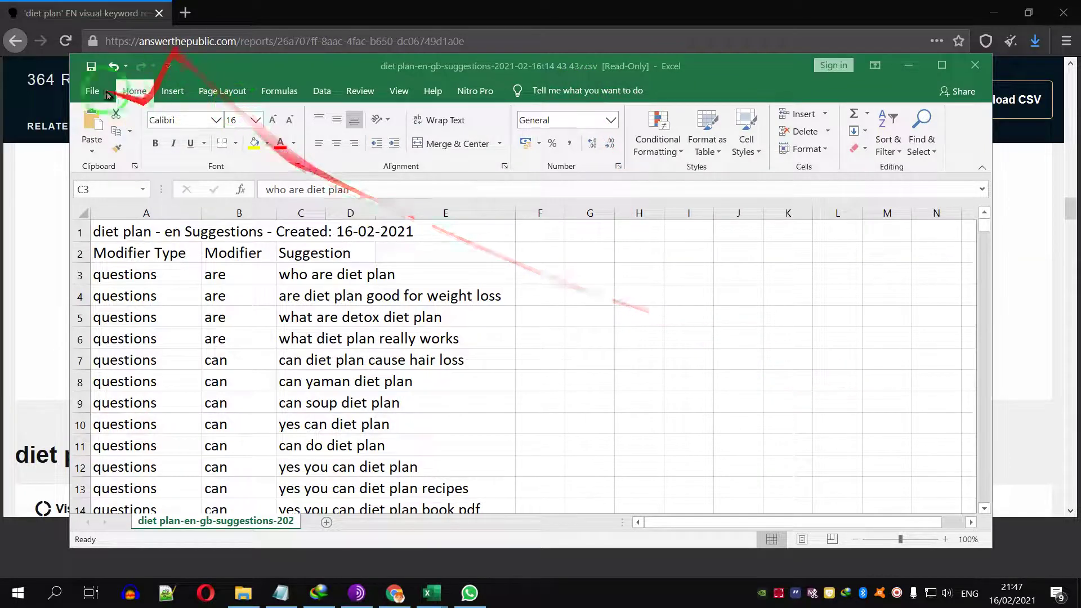
left_click(88, 87)
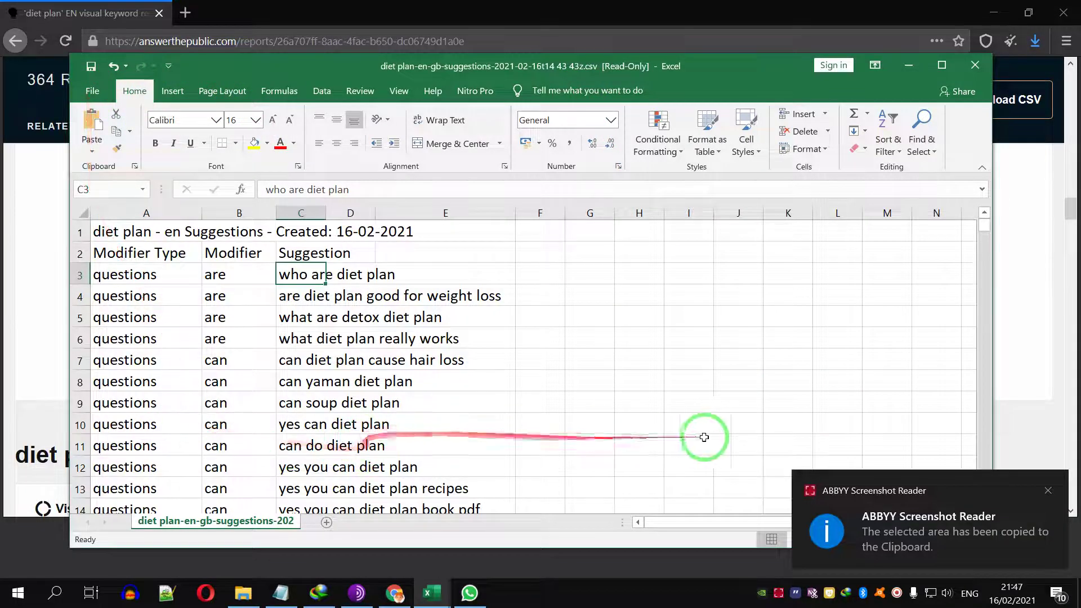
left_click(1036, 489)
left_click(1052, 487)
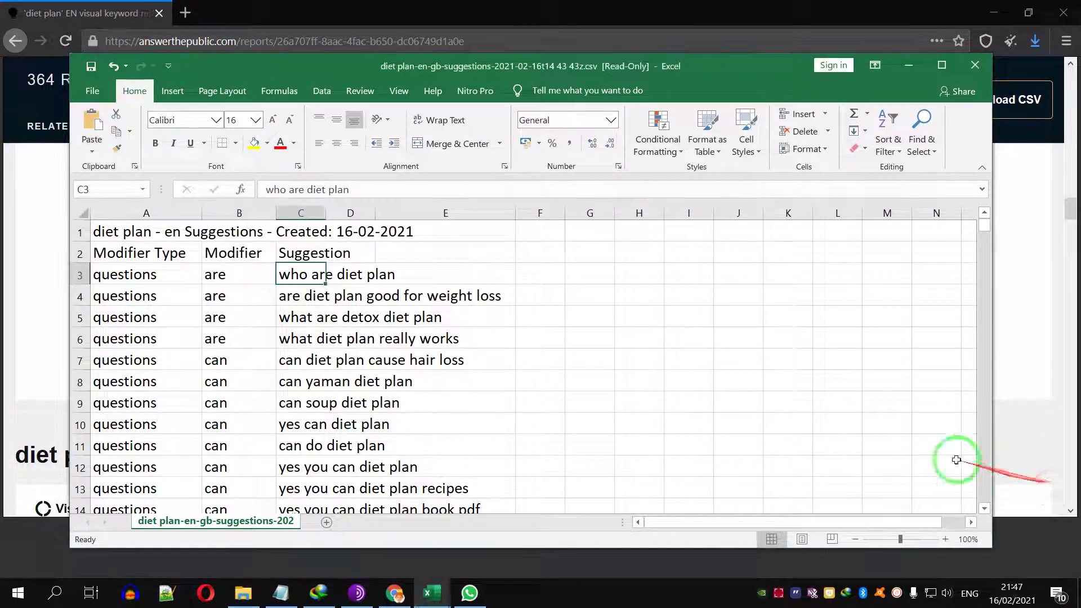
Save the workbook to Documents as diet plan-en-gb-suggestions-2021-02-16t14 43 43z.csv in CSV UTF-8 format, and close it.
left_click(91, 90)
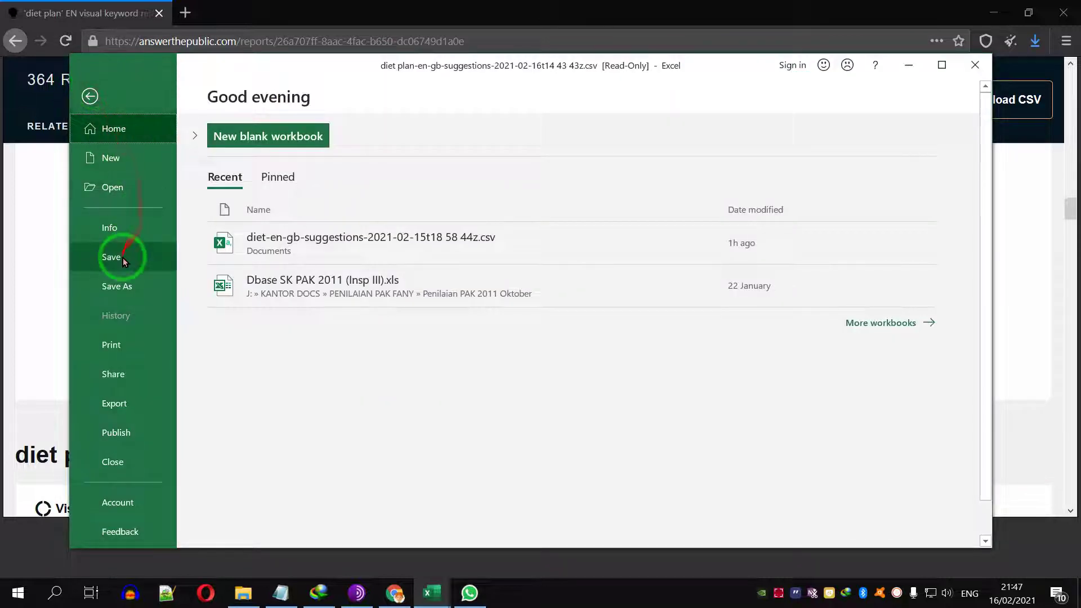
left_click(117, 286)
left_click(549, 214)
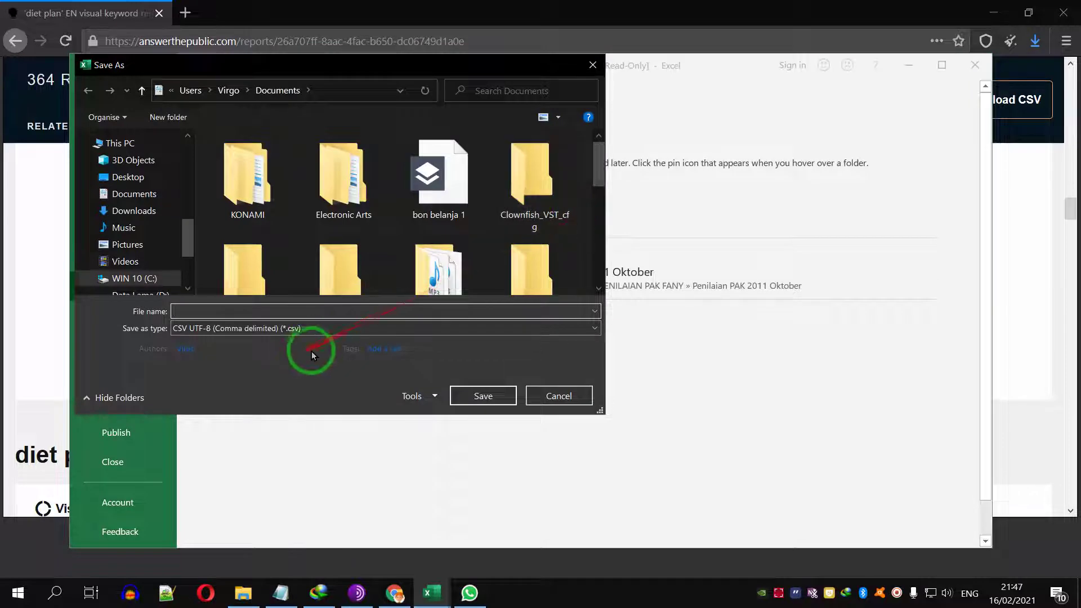
left_click(513, 401)
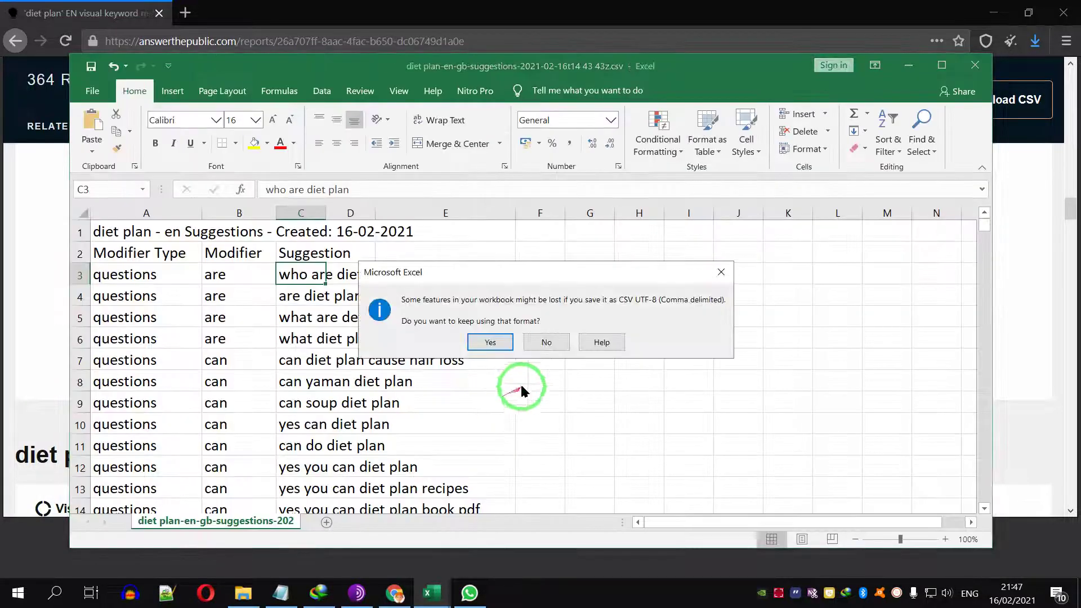
left_click(494, 344)
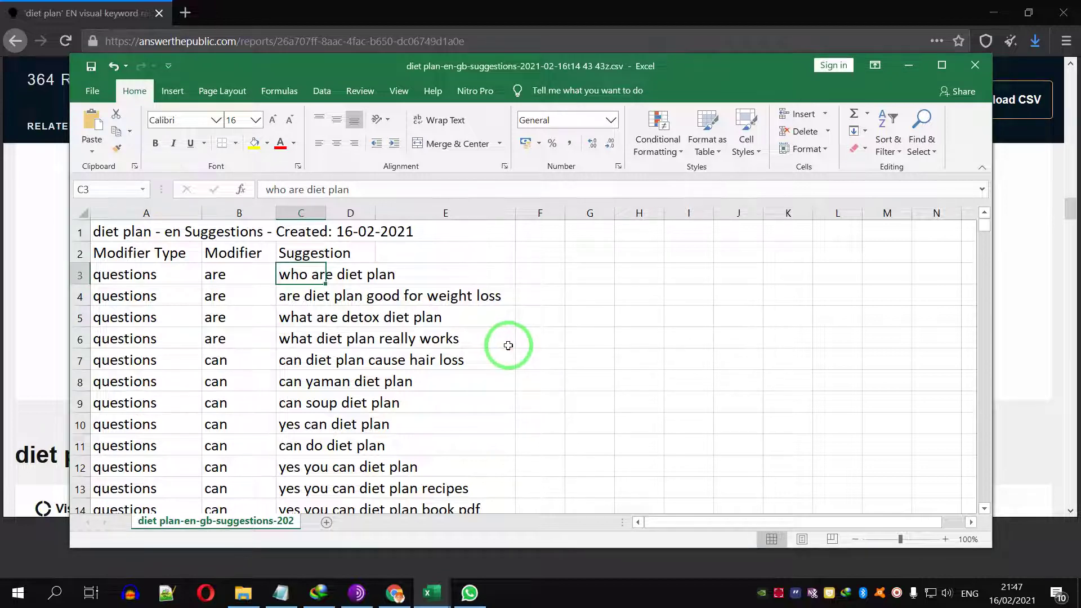
left_click(977, 64)
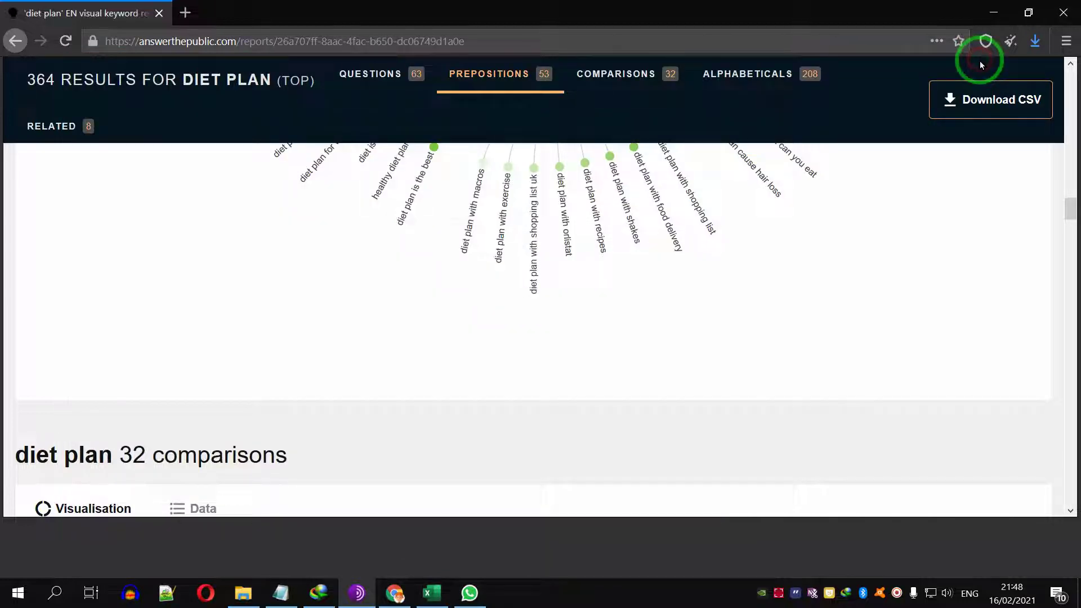
Look back over the diet plan report up to its heading, and replace its tab with a new blank one.
scroll(811, 287, "up", 10)
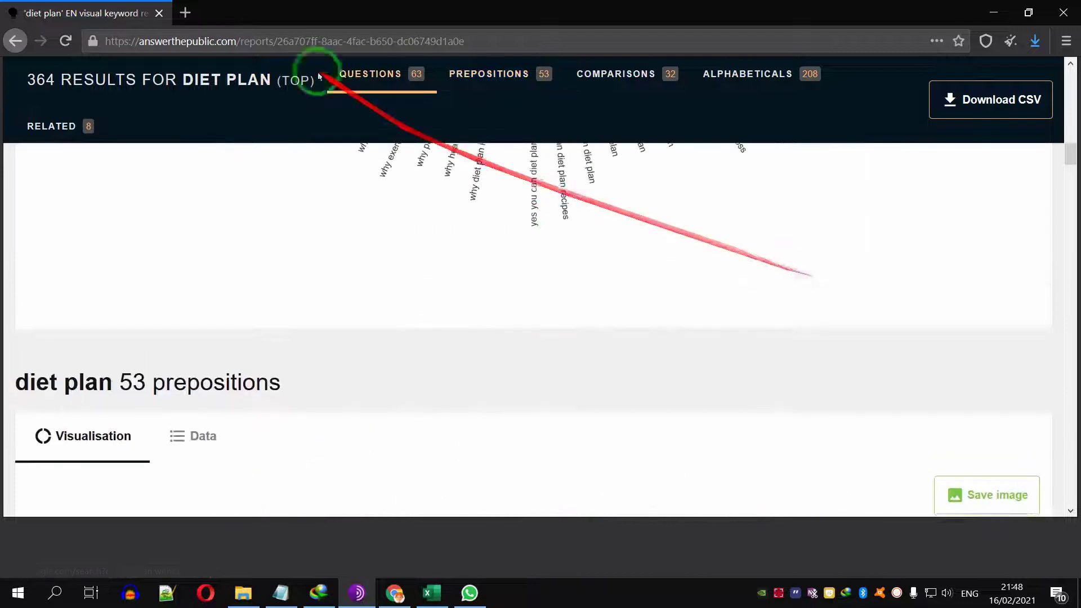
scroll(248, 228, "up", 5)
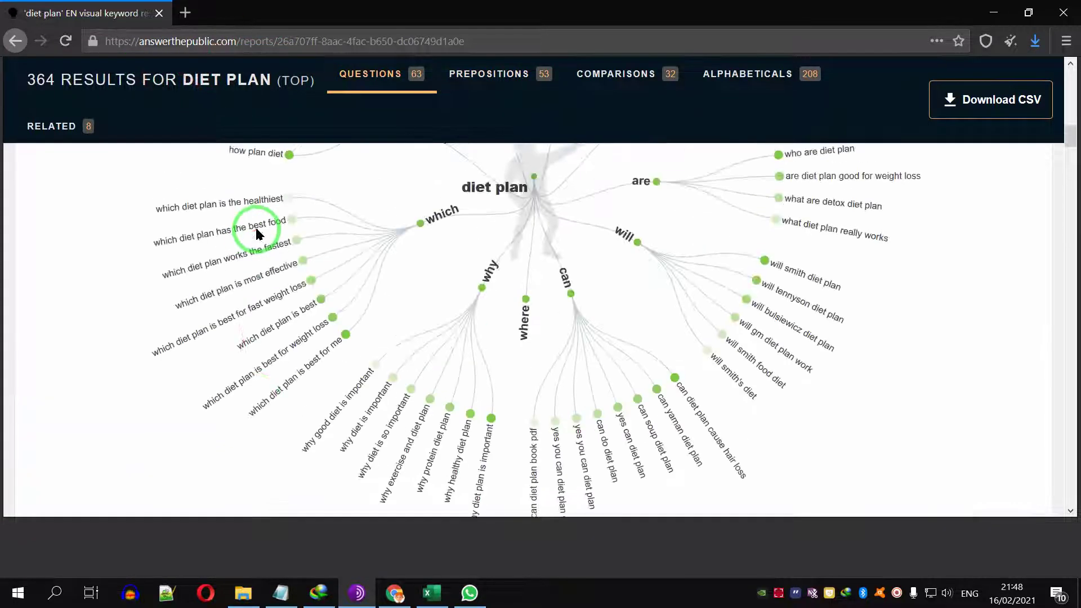
scroll(257, 228, "up", 7)
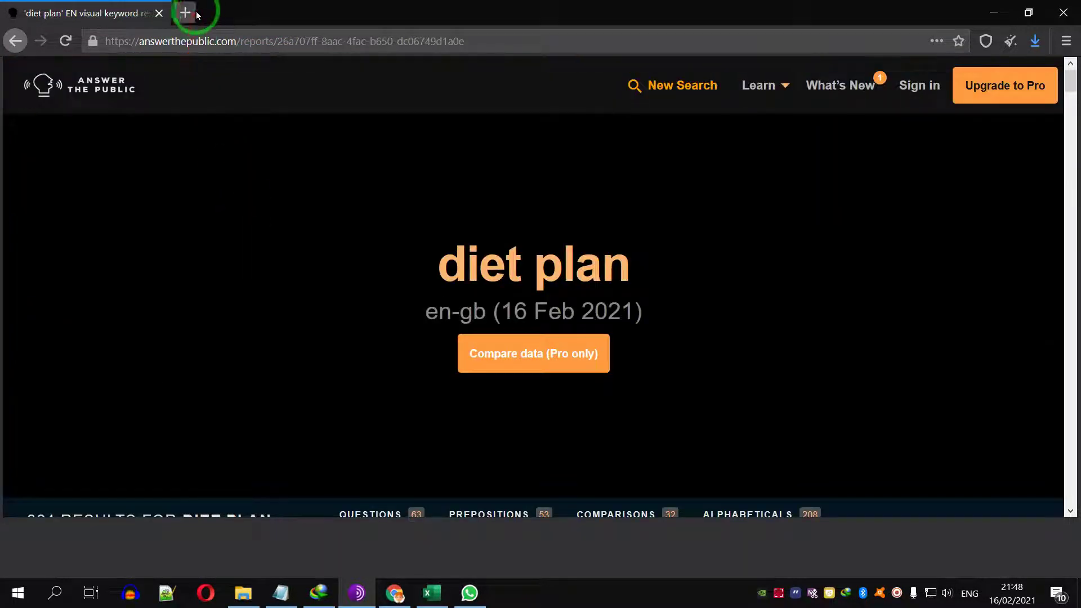
left_click(186, 12)
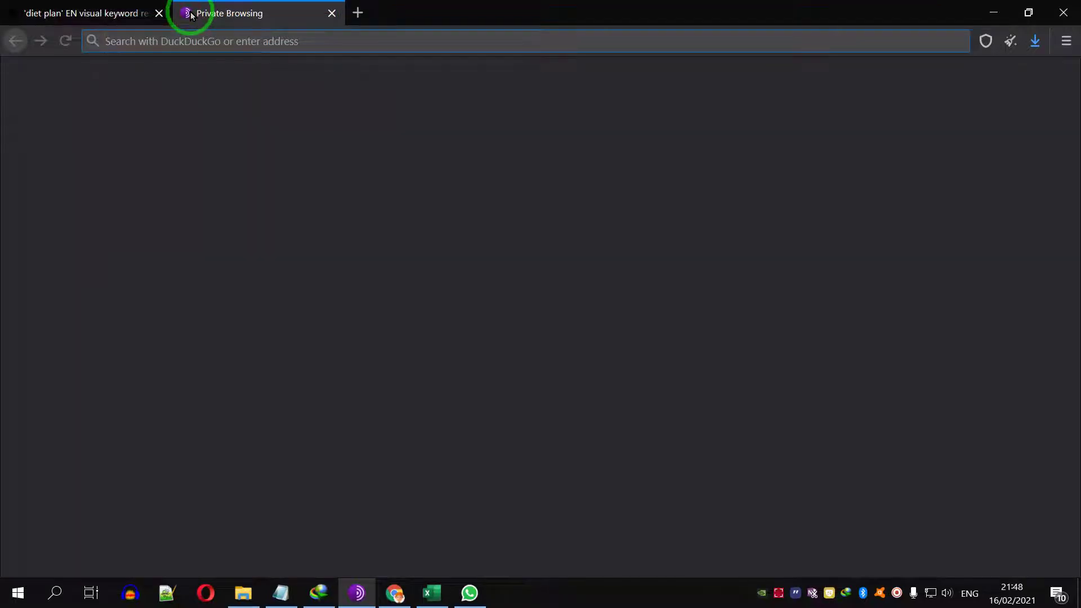
left_click(159, 13)
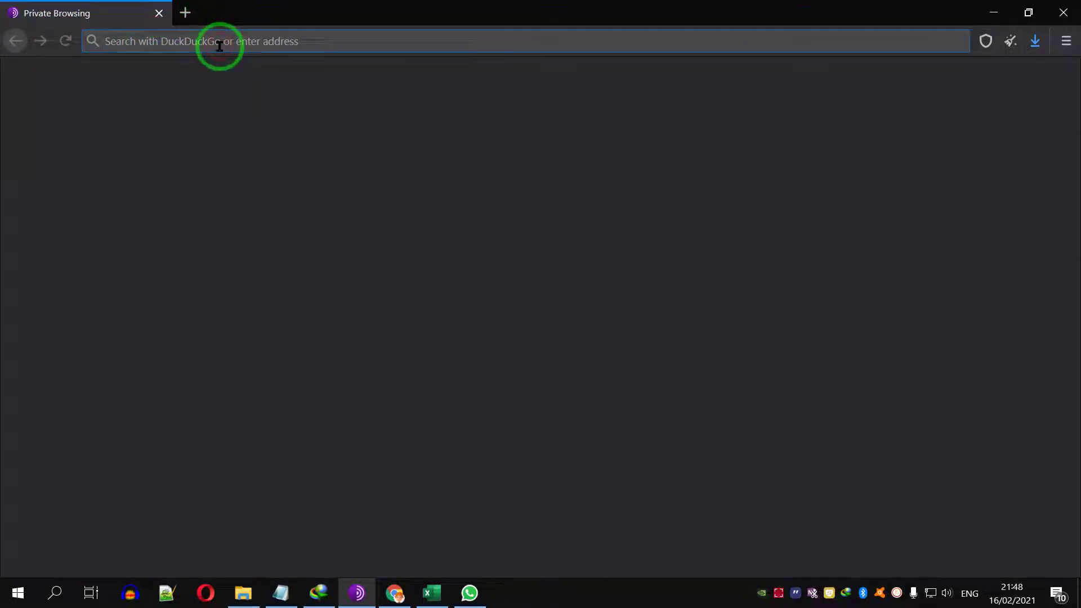
Search DuckDuckGo for "answet thepubl;ic" and set the results region to Austria.
type("answet thepubl;ic")
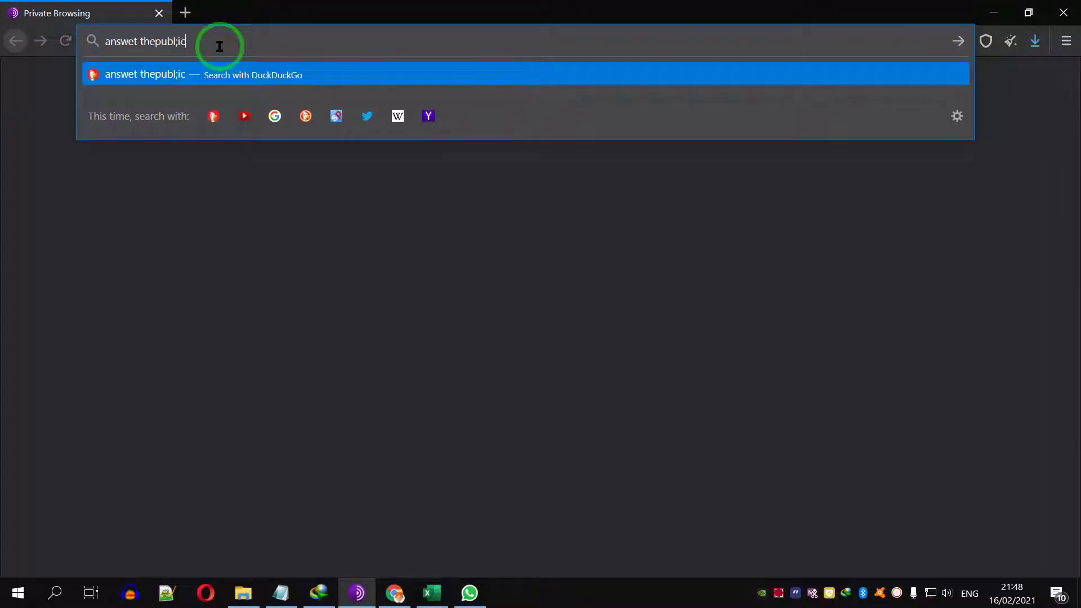
key("Return")
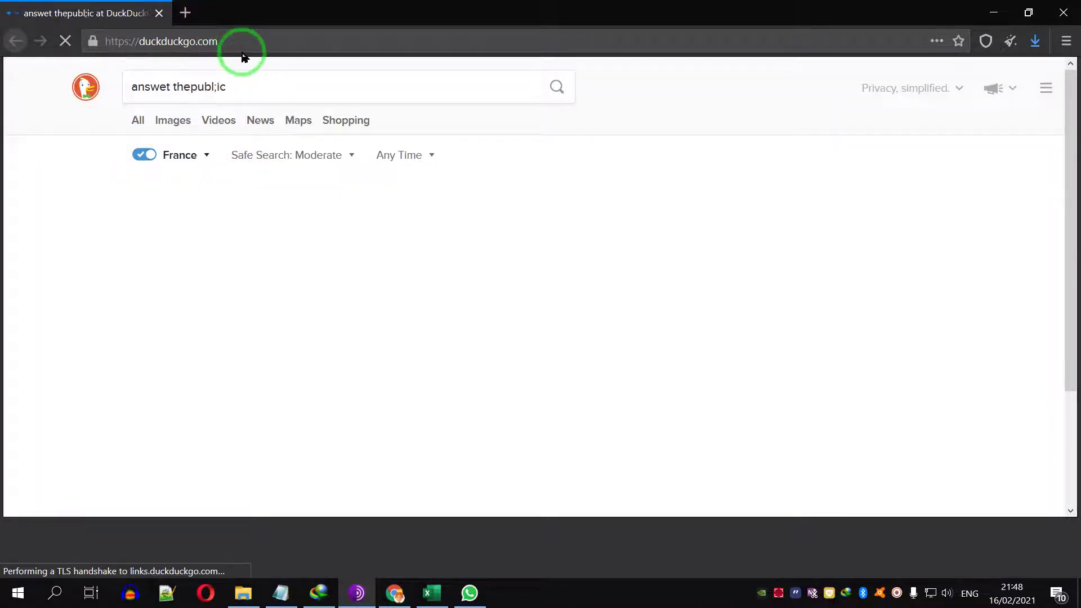
left_click(206, 158)
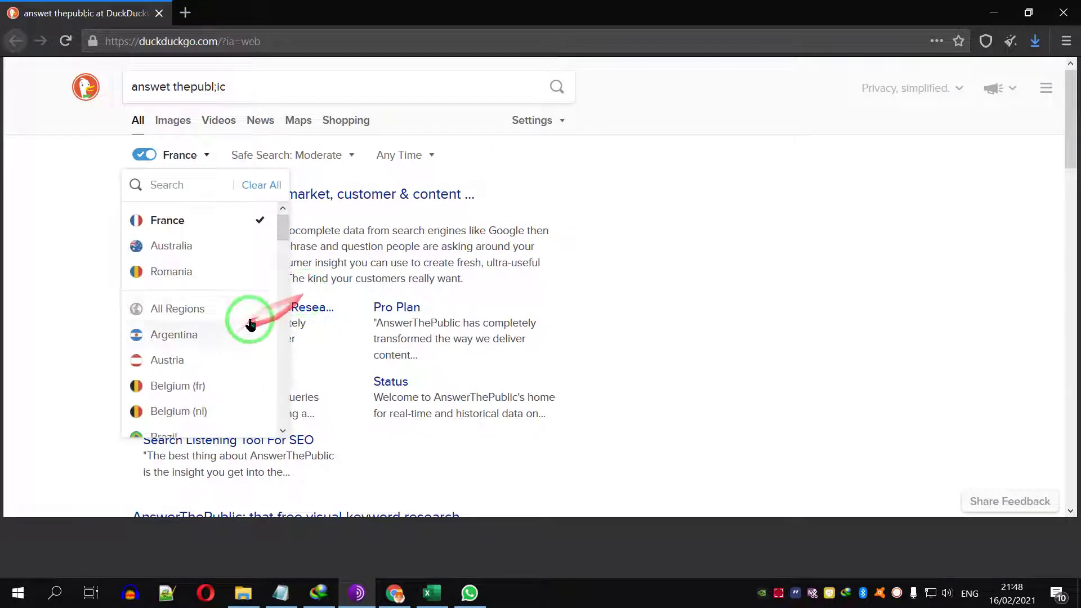
left_click(178, 359)
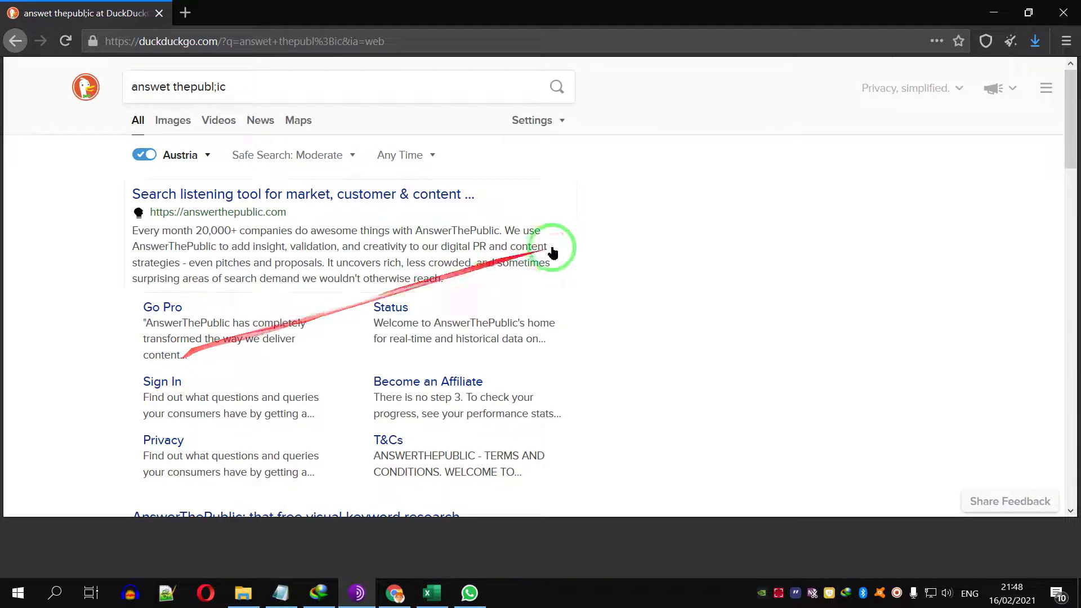
Open the AnswerThePublic home page from the results, activate its topic search box, and close the browser.
scroll(493, 258, "down", 2)
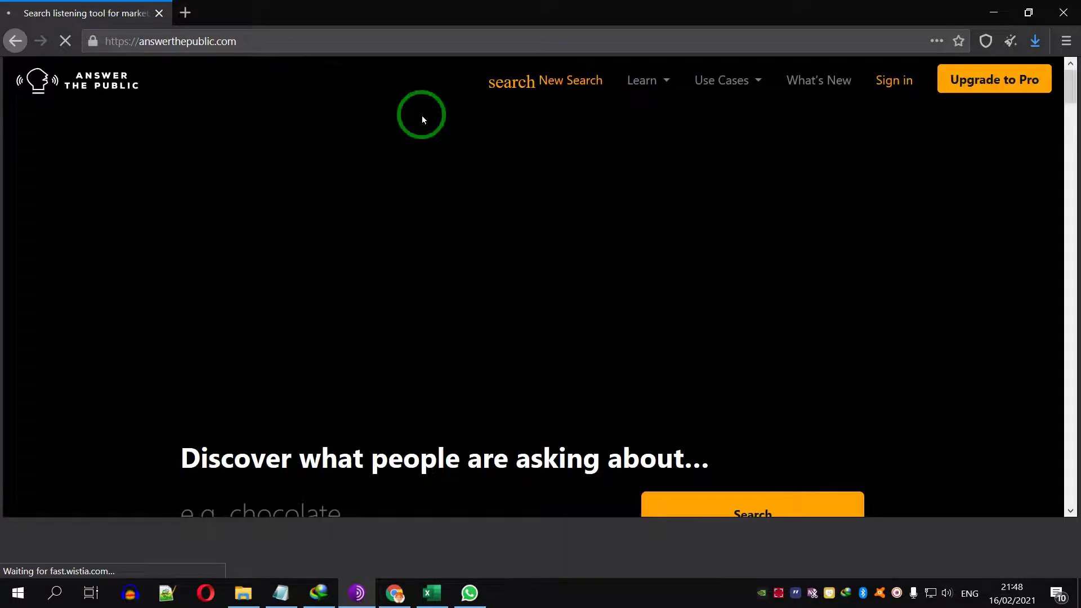
scroll(807, 279, "down", 3)
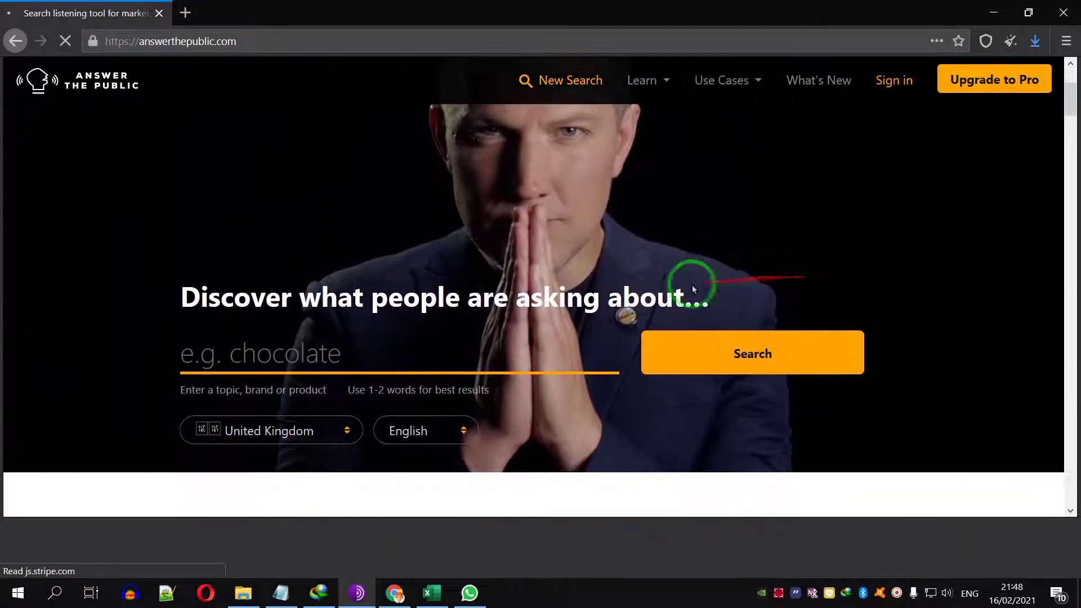
left_click(361, 361)
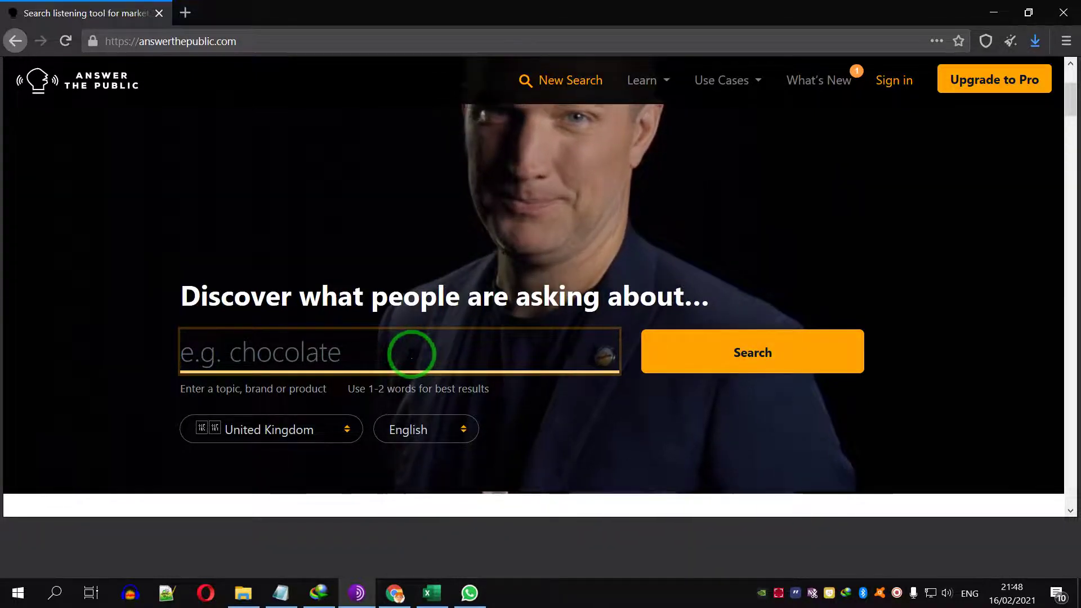
left_click(1065, 13)
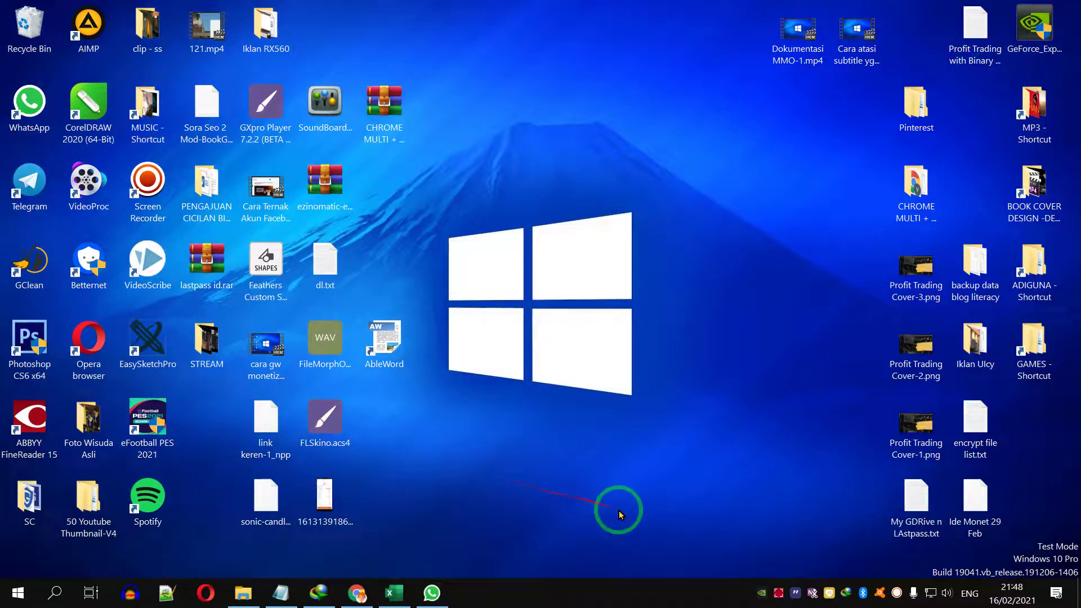